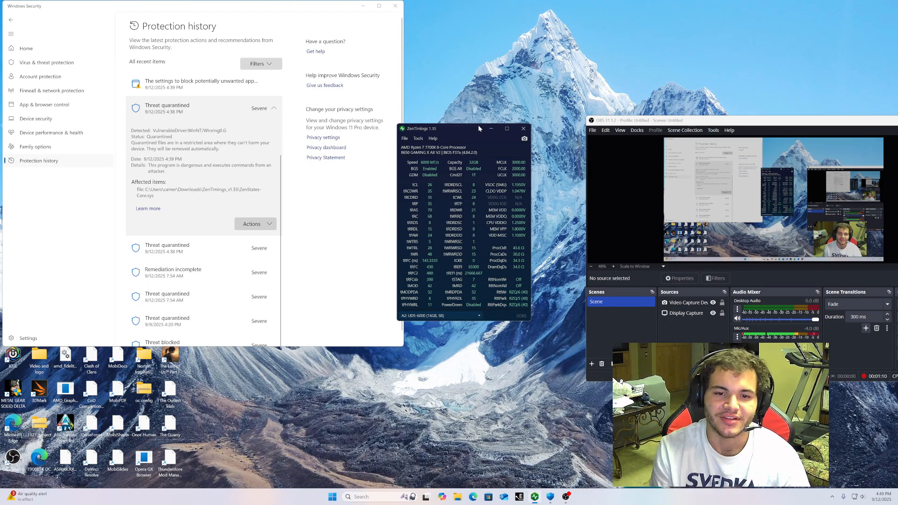
Minimize the OBS window and position the ZenTimings window on the desktop beside the Windows Security window
drag(440, 134, 380, 131)
drag(734, 123, 659, 118)
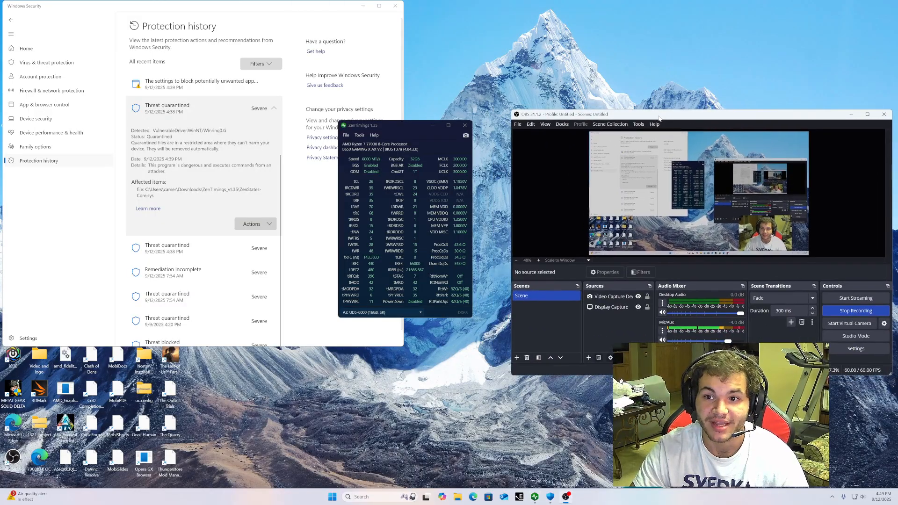
click(851, 114)
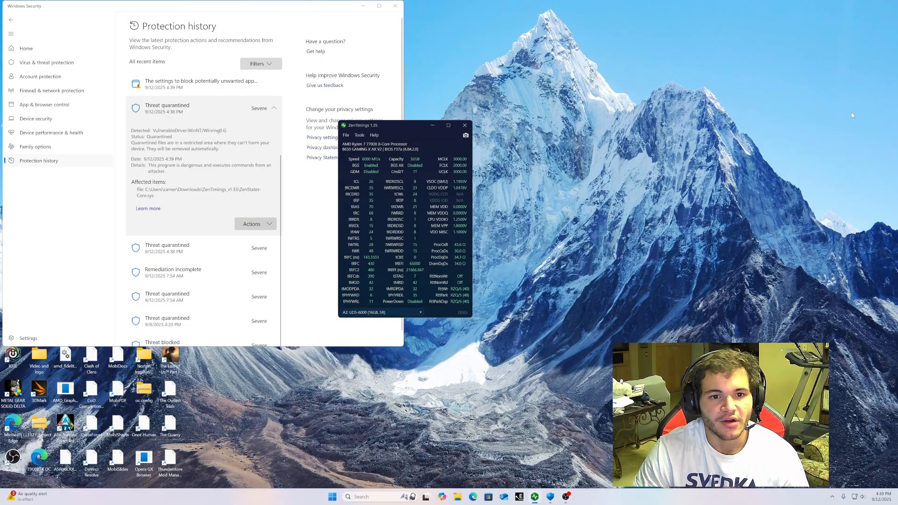
drag(407, 127, 535, 136)
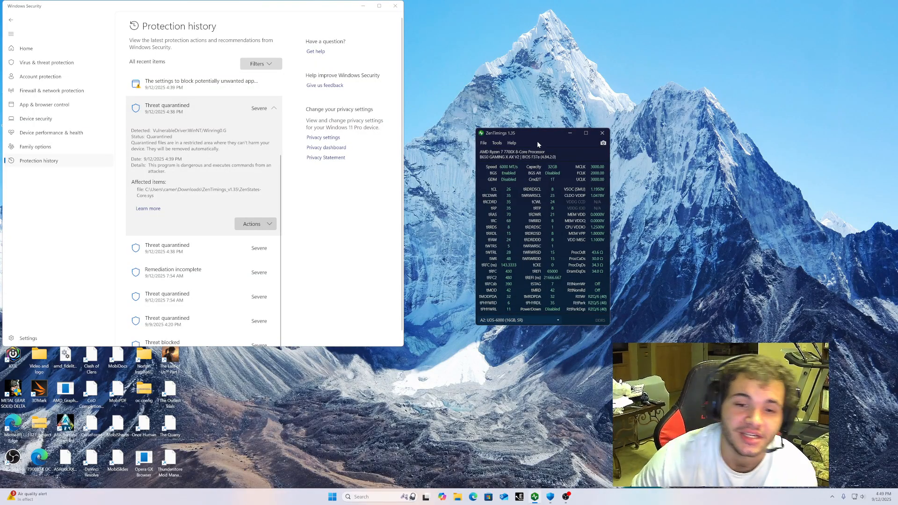
drag(541, 134, 483, 142)
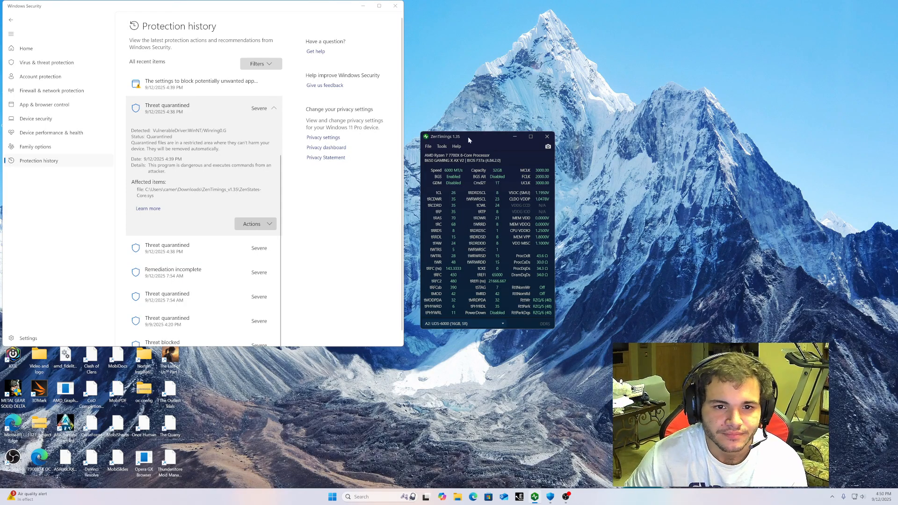
drag(467, 136, 469, 134)
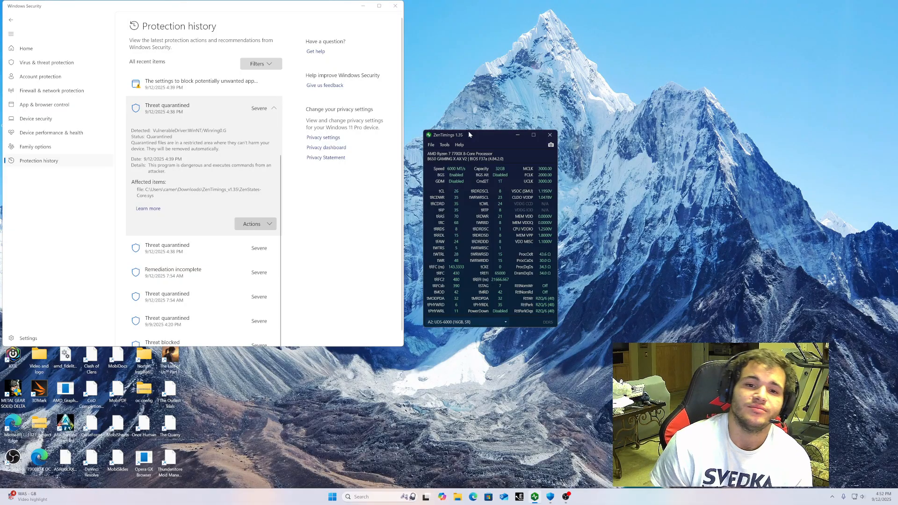
drag(470, 134, 456, 135)
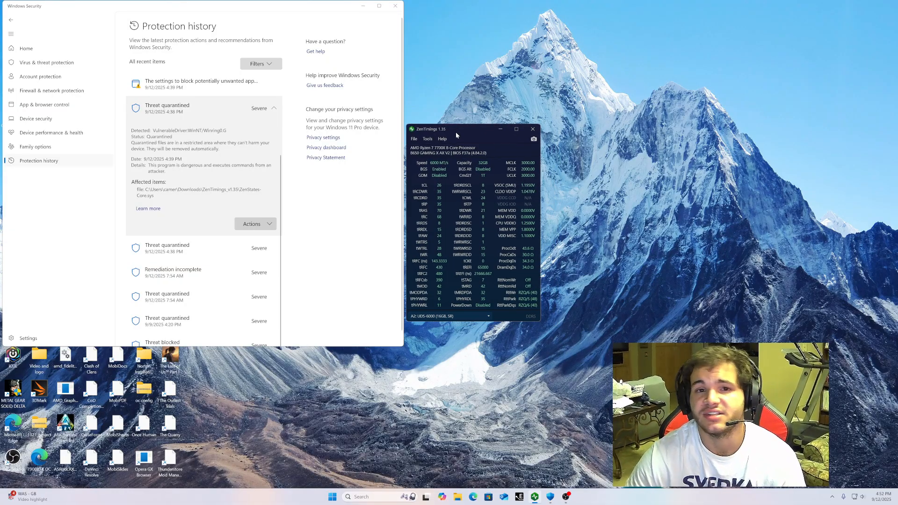
drag(464, 126, 493, 134)
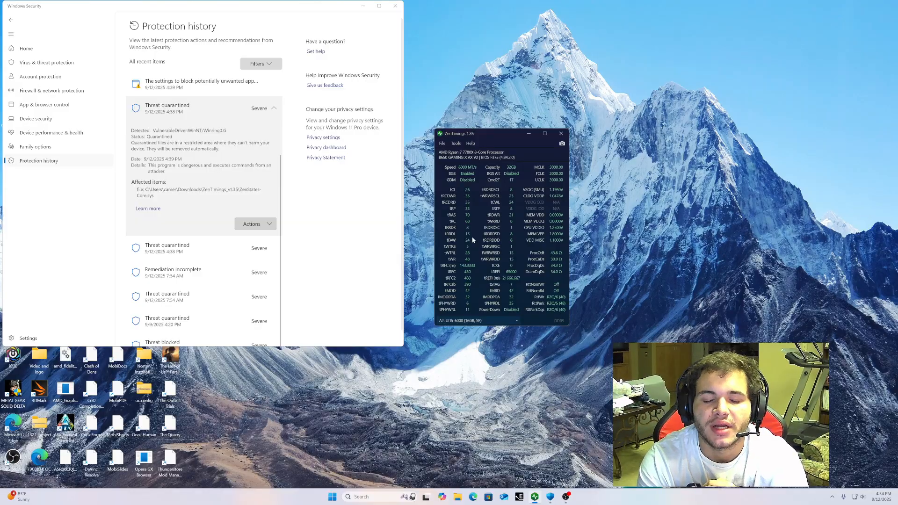
click(473, 497)
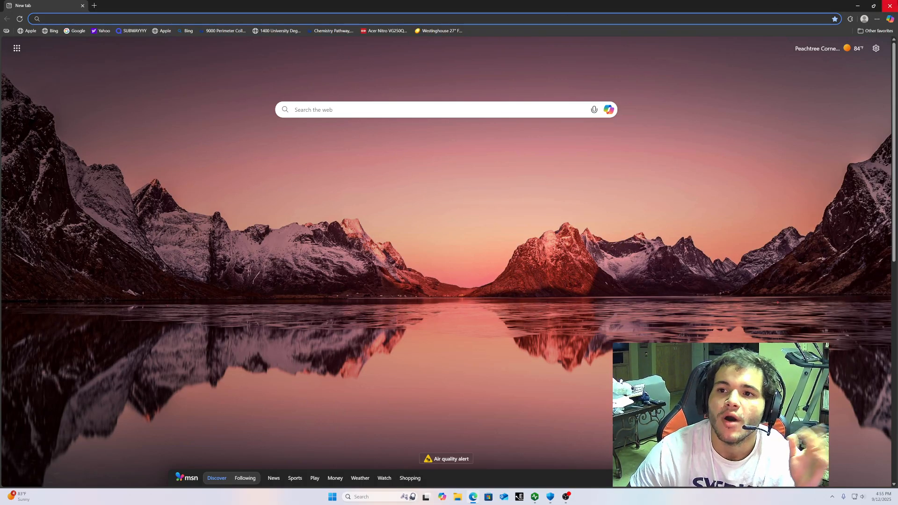
click(890, 6)
drag(485, 141, 495, 154)
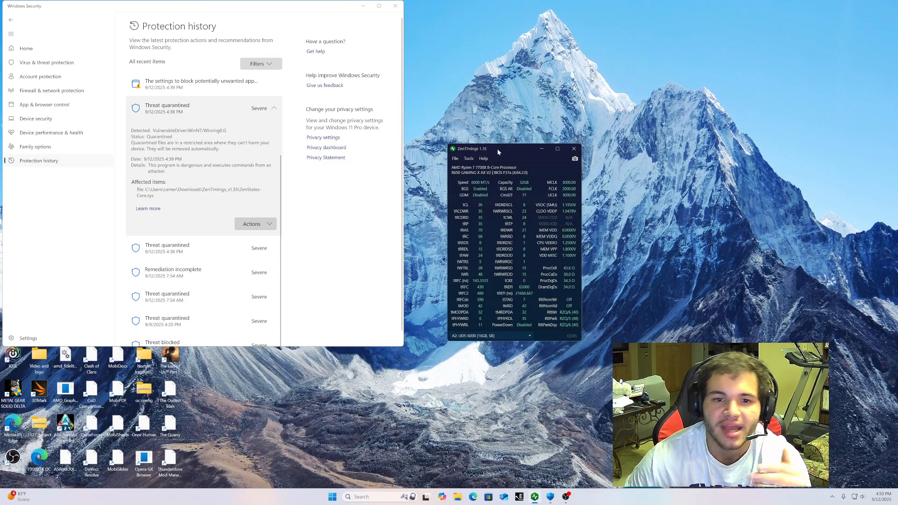
drag(497, 148, 498, 157)
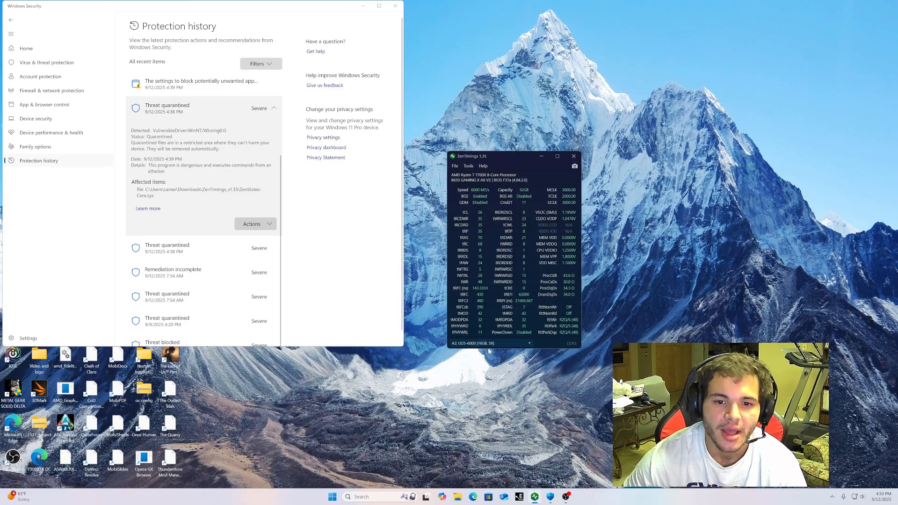
Launch HWiNFO 64, dismiss its update notice and open the sensor readings
click(363, 497)
text(hw)
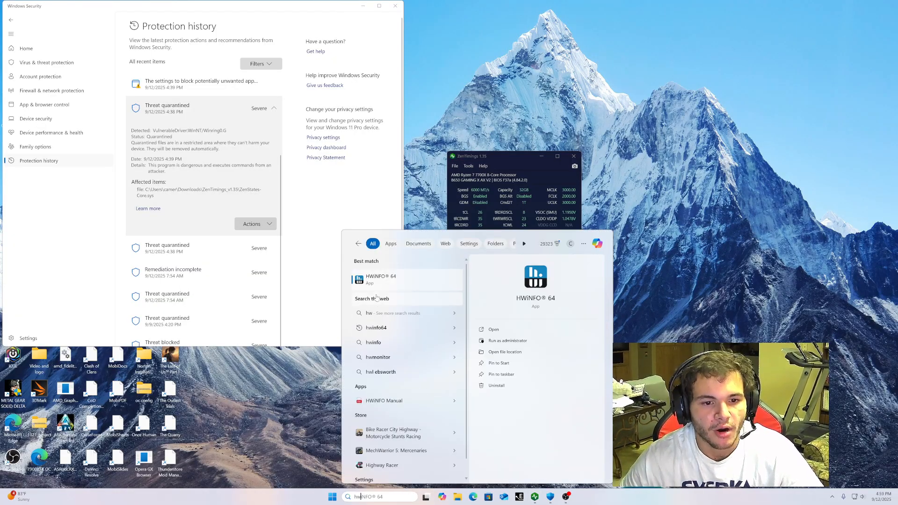
key(Return)
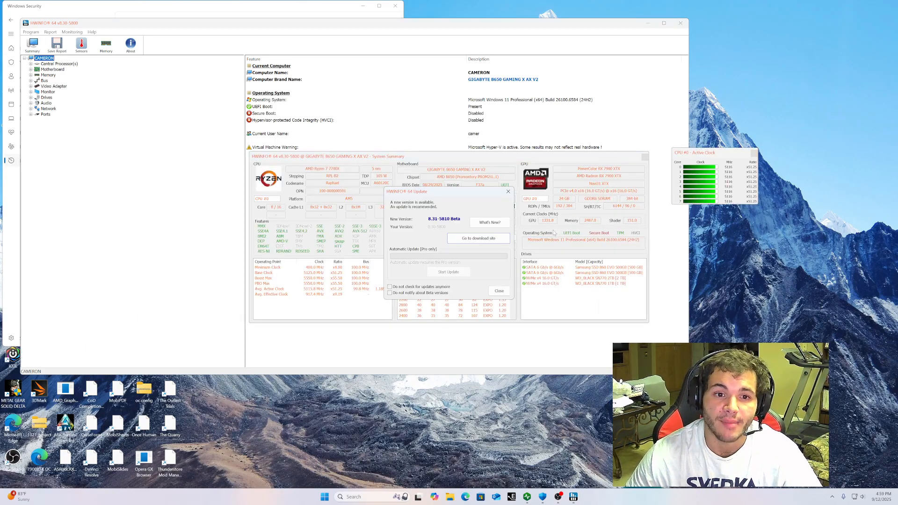
click(500, 291)
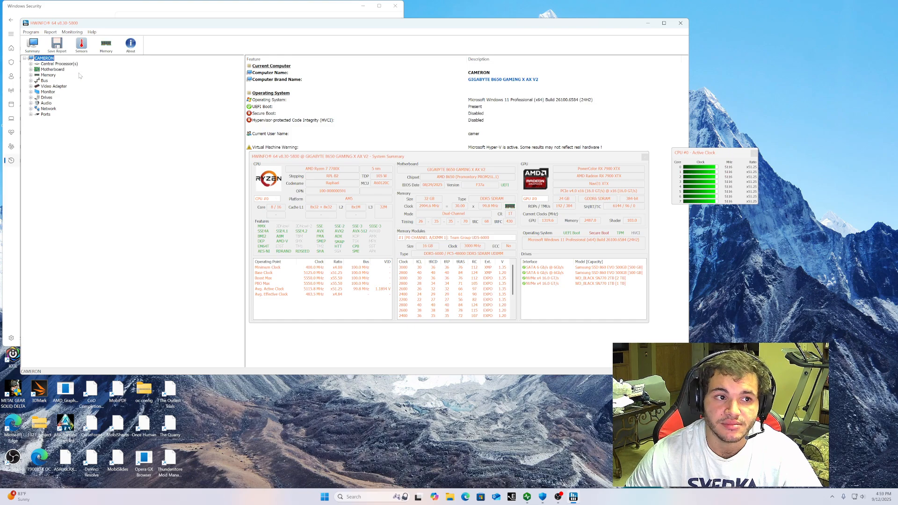
click(82, 44)
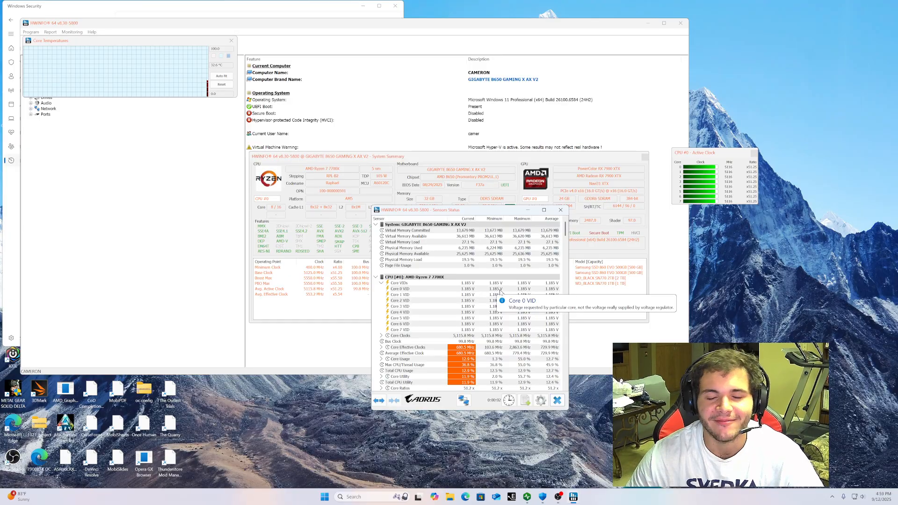
Find the DDR5 DIMM sections in the sensor list and examine the VDDQ voltage of both modules and the channel B module's VDD
scroll(500, 293, down, 15)
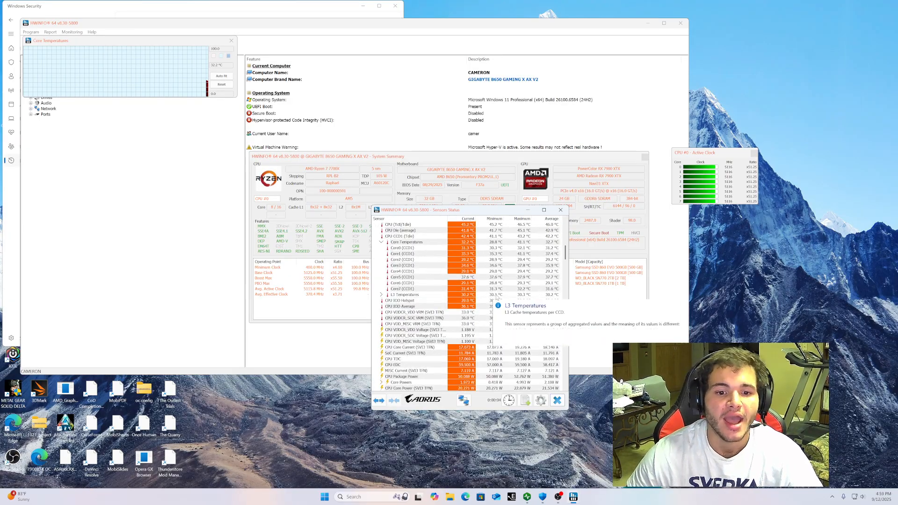
scroll(498, 302, down, 15)
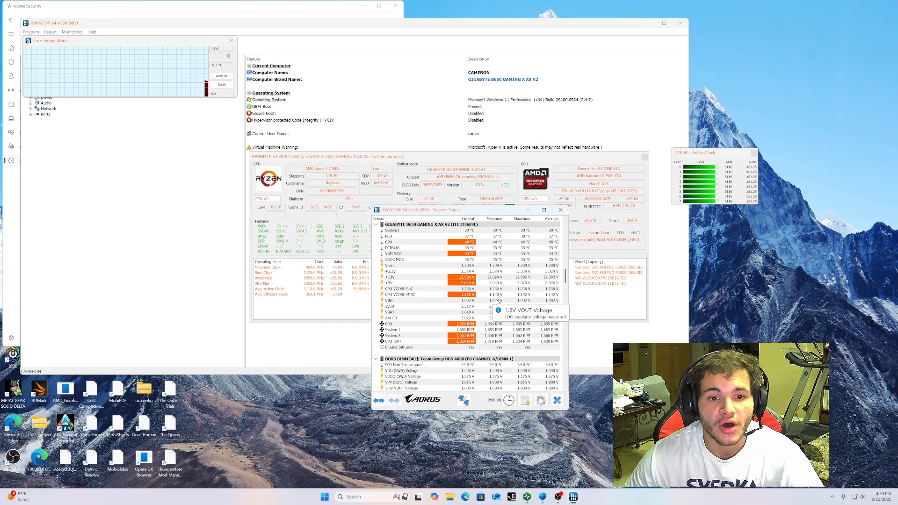
scroll(498, 303, down, 7)
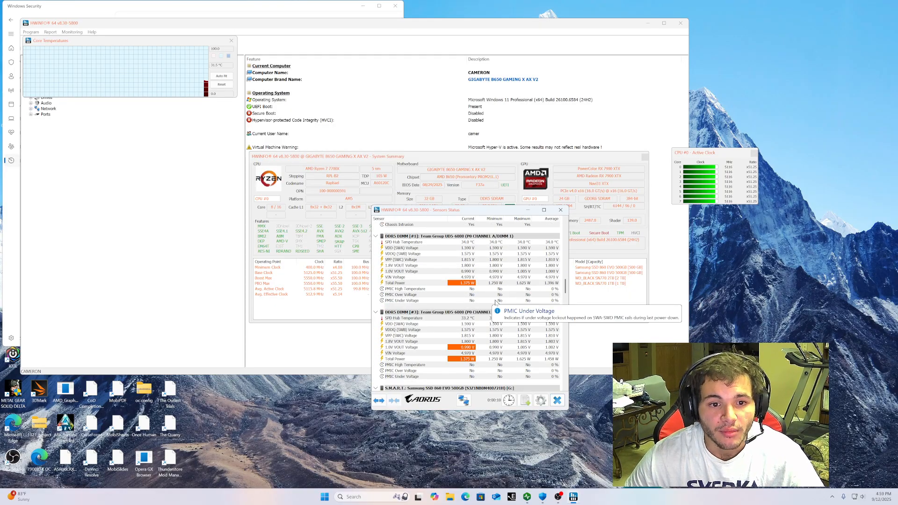
scroll(495, 302, down, 1)
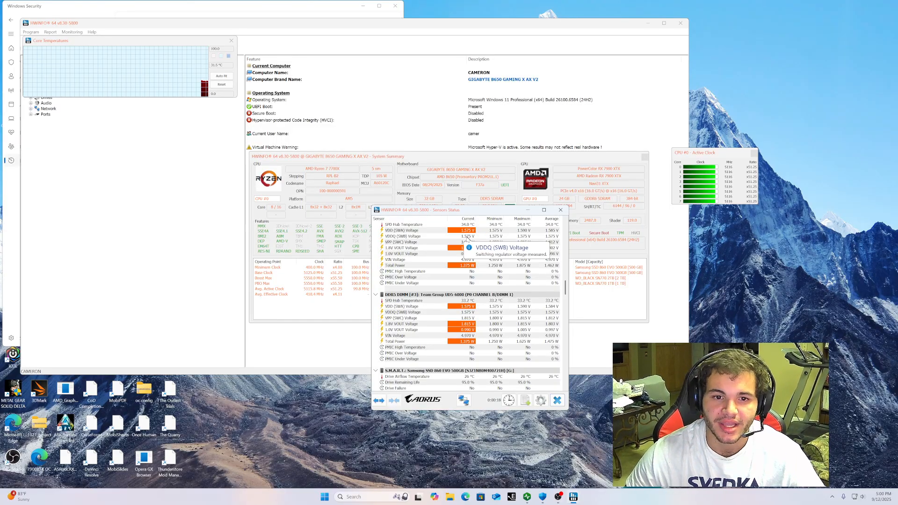
click(477, 236)
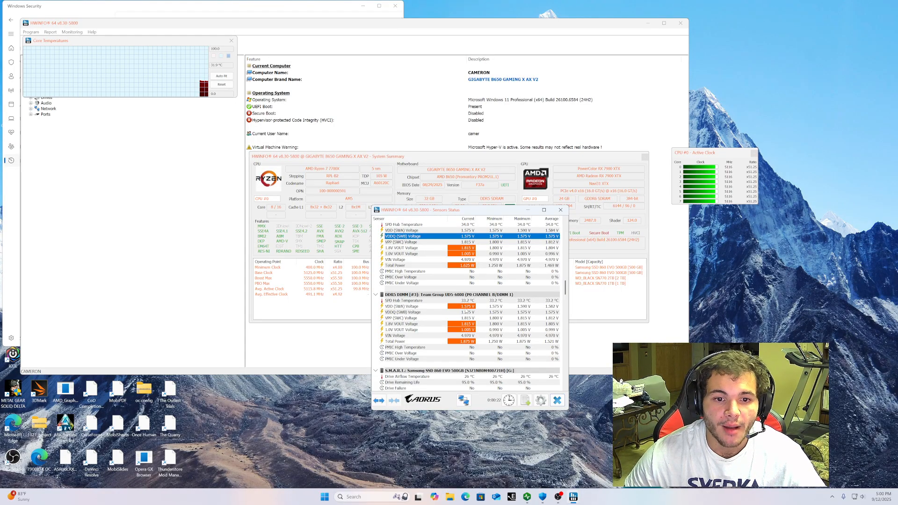
click(466, 312)
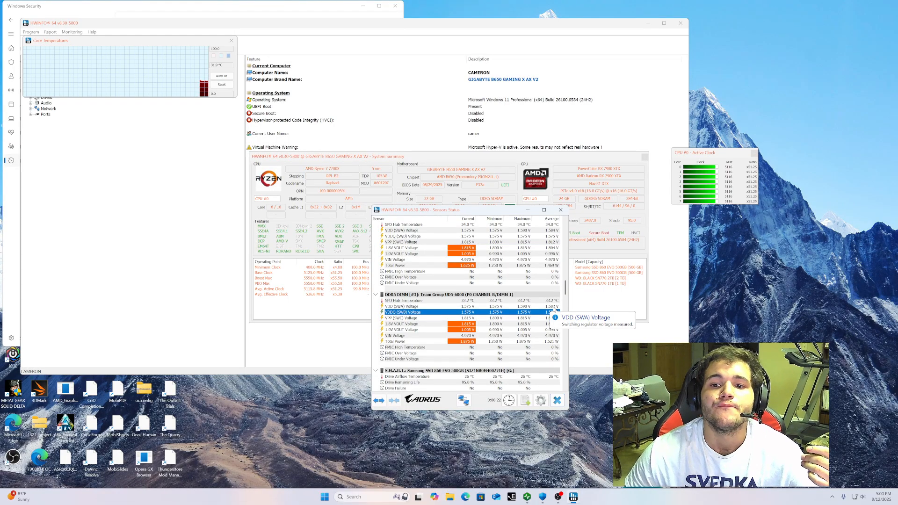
click(487, 307)
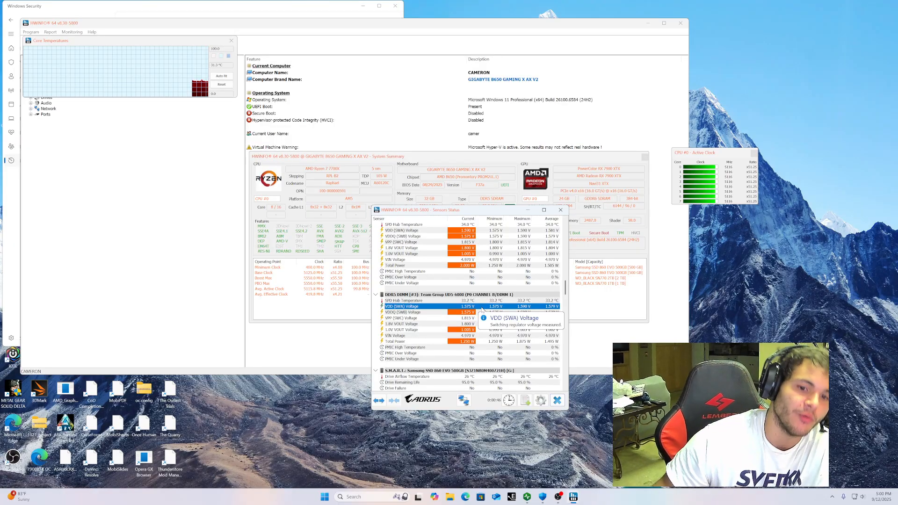
Compare the channel B DIMM's VDD, VDDQ, VPP and 1.8V VOUT voltages, and check the channel A DIMM's VDDQ voltage
click(471, 313)
click(469, 308)
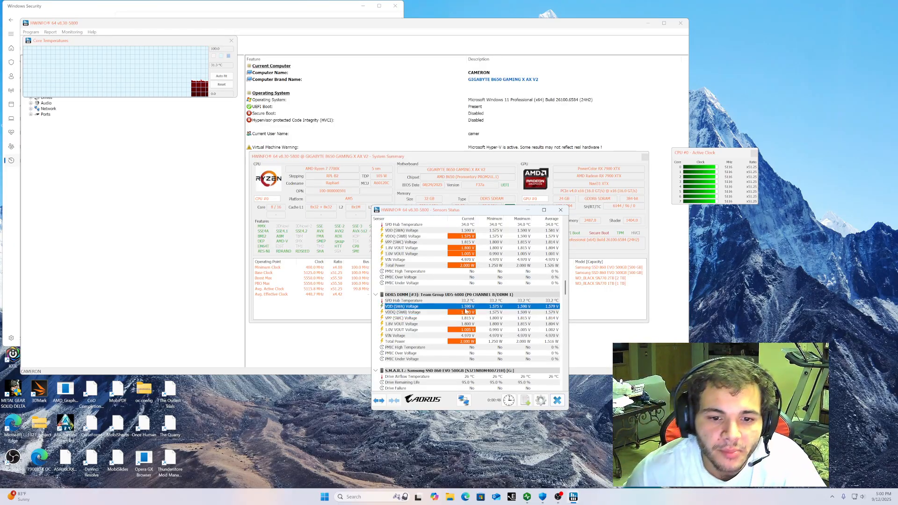
click(468, 312)
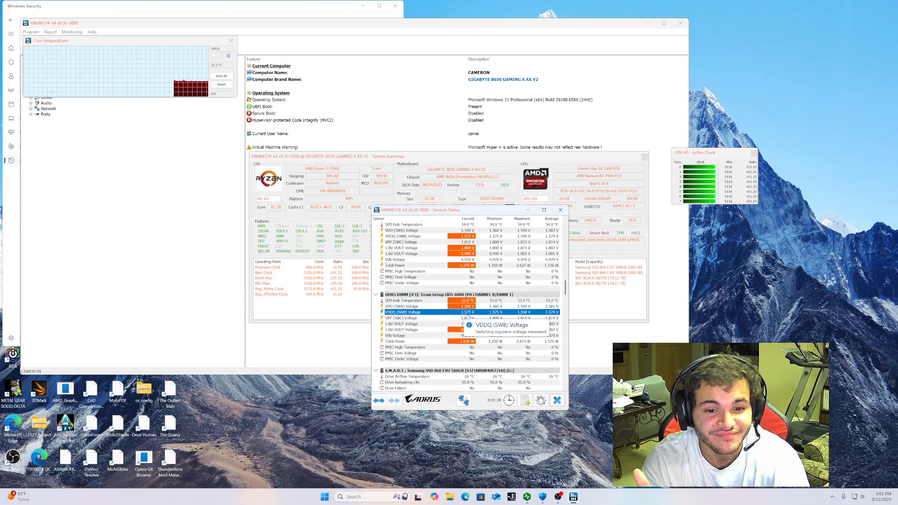
click(467, 306)
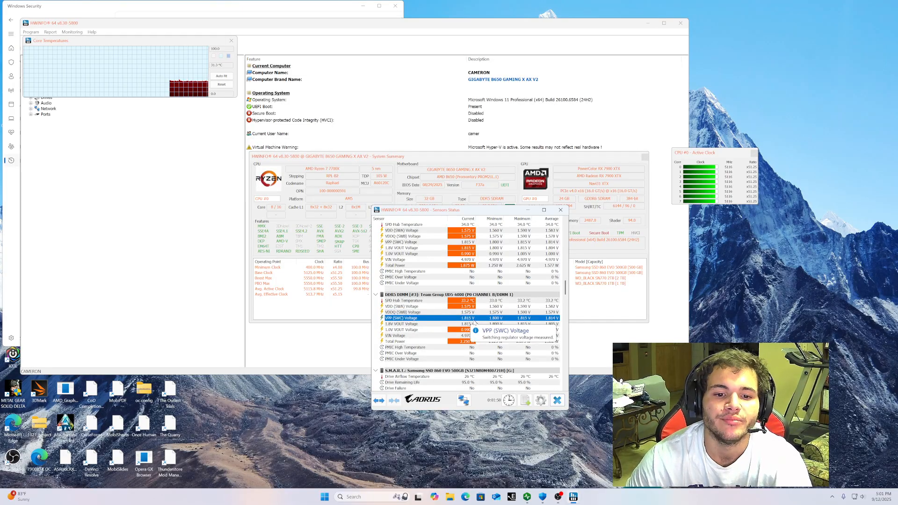
click(475, 323)
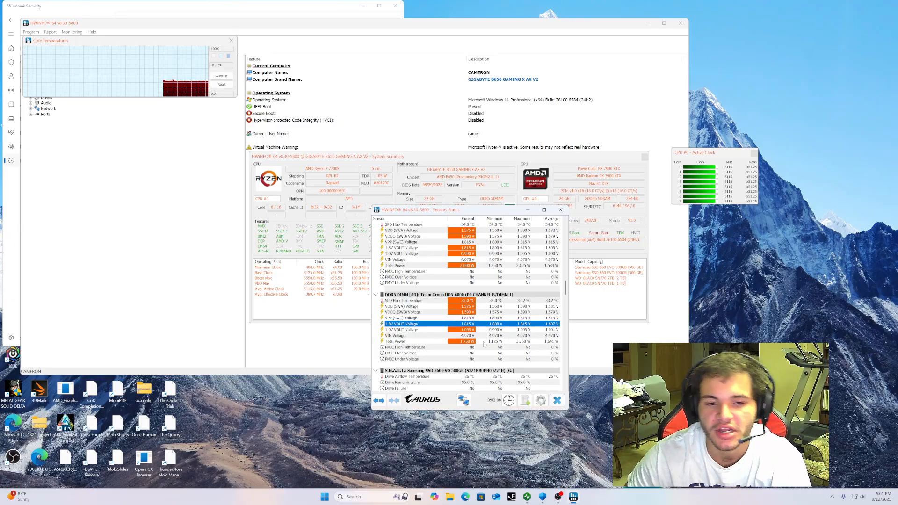
scroll(498, 288, up, 1)
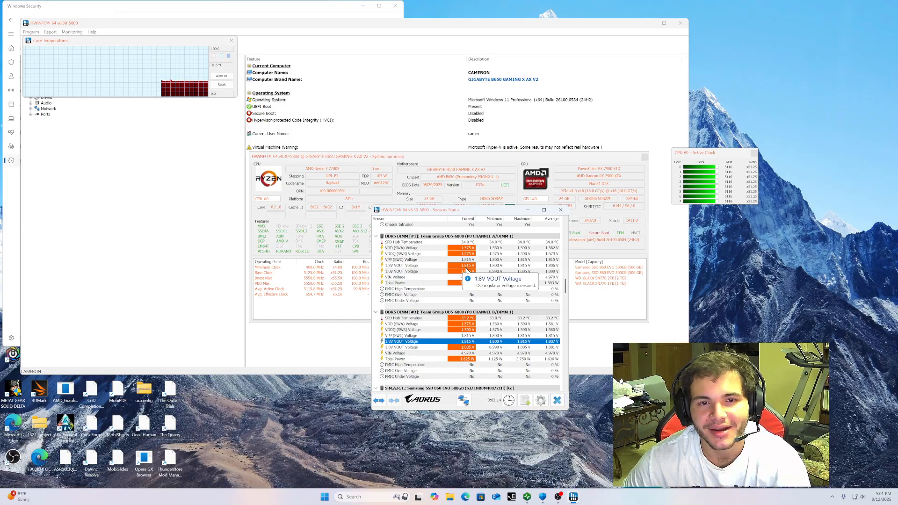
click(469, 254)
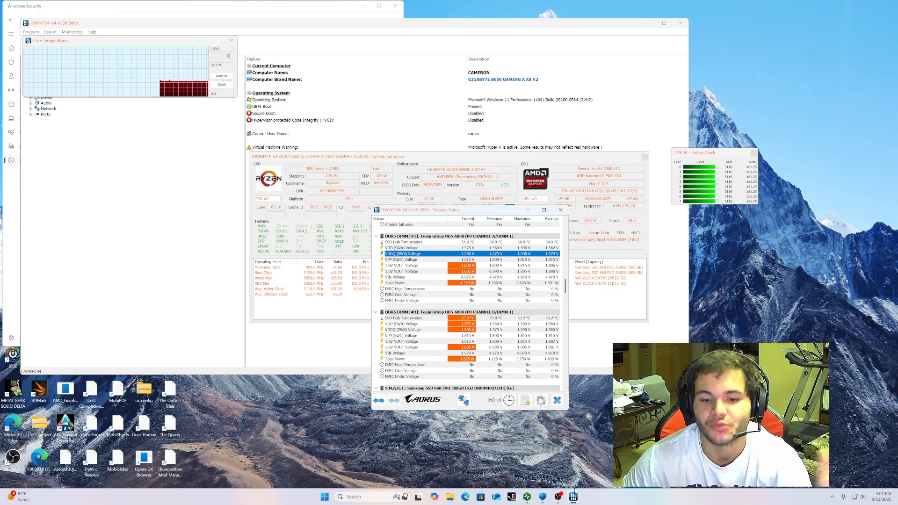
Bring ZenTimings to the front and place its window beside the HWiNFO sensor list
click(526, 497)
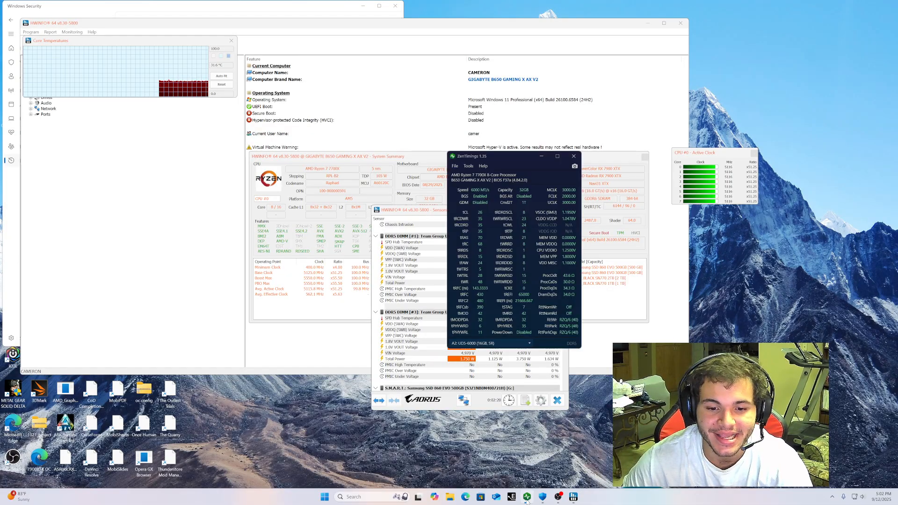
drag(498, 159, 672, 212)
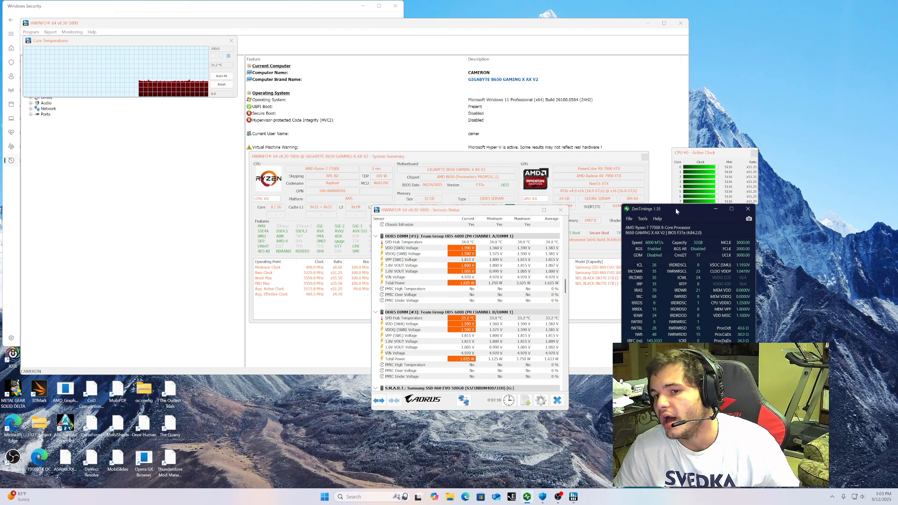
drag(650, 208, 620, 220)
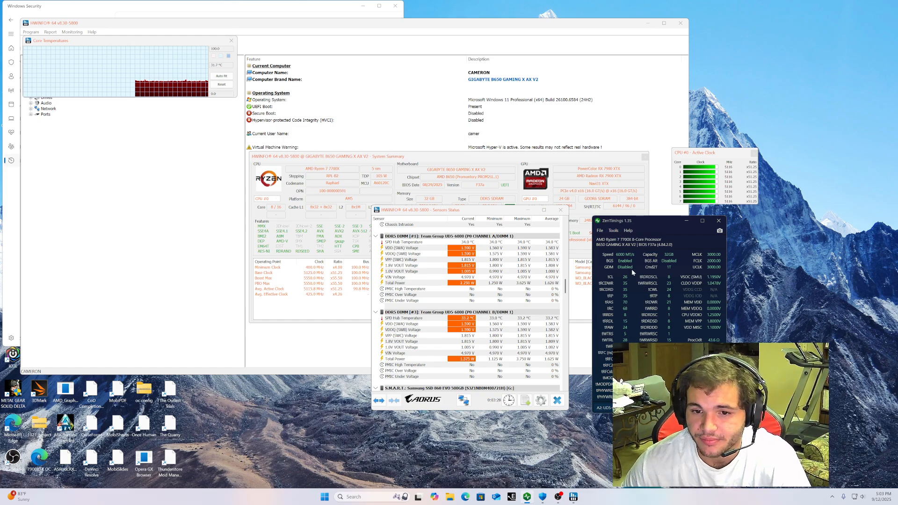
drag(628, 221, 626, 228)
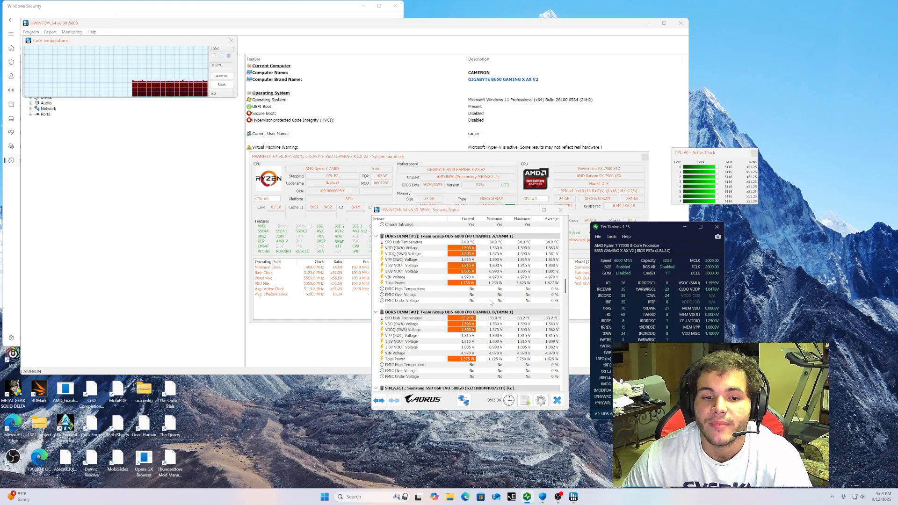
Recheck the channel B DIMM's VDD and VDDQ voltages in the sensor list and return to the ZenTimings window
scroll(477, 305, down, 1)
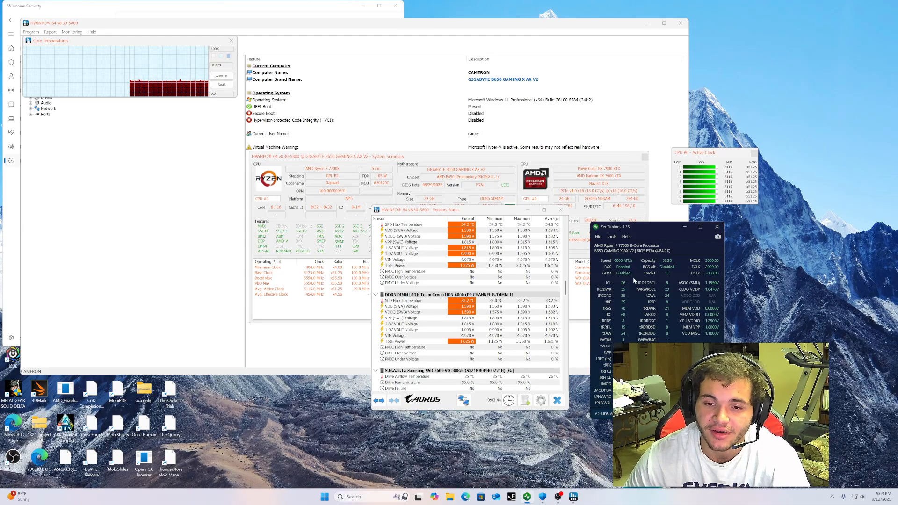
click(456, 306)
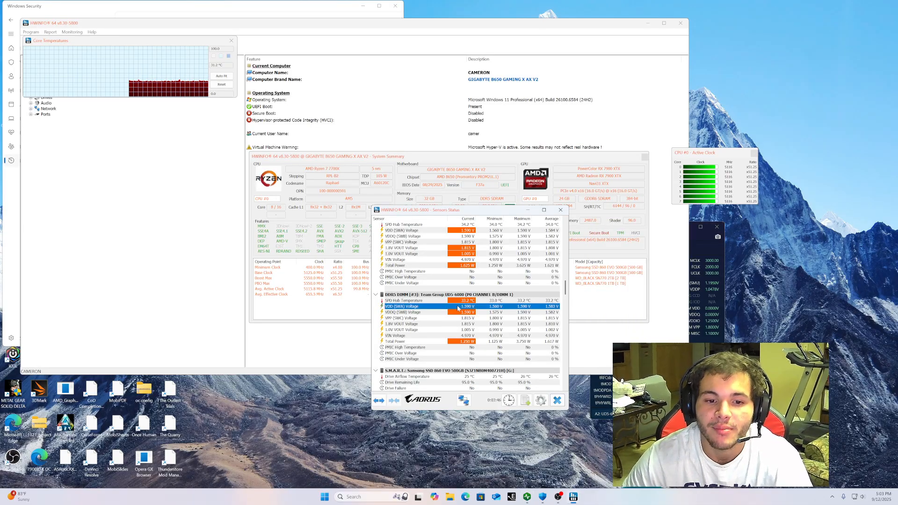
click(459, 312)
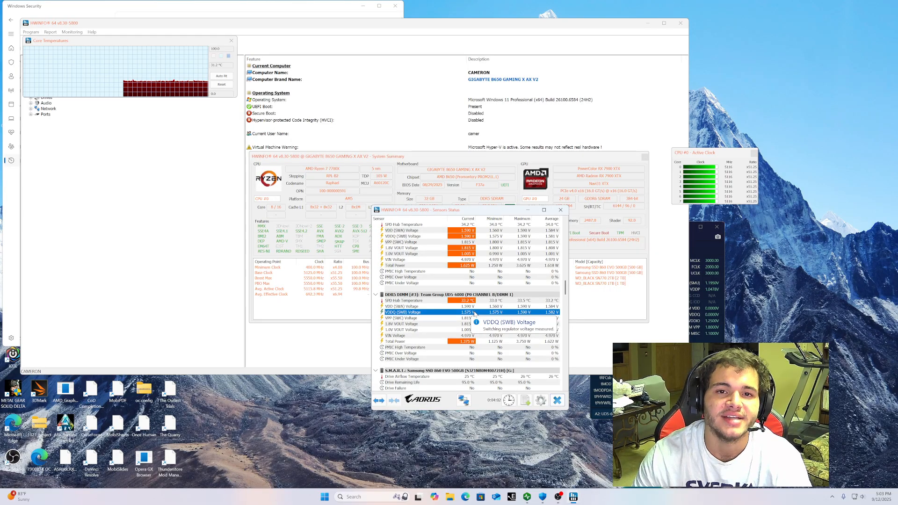
click(694, 228)
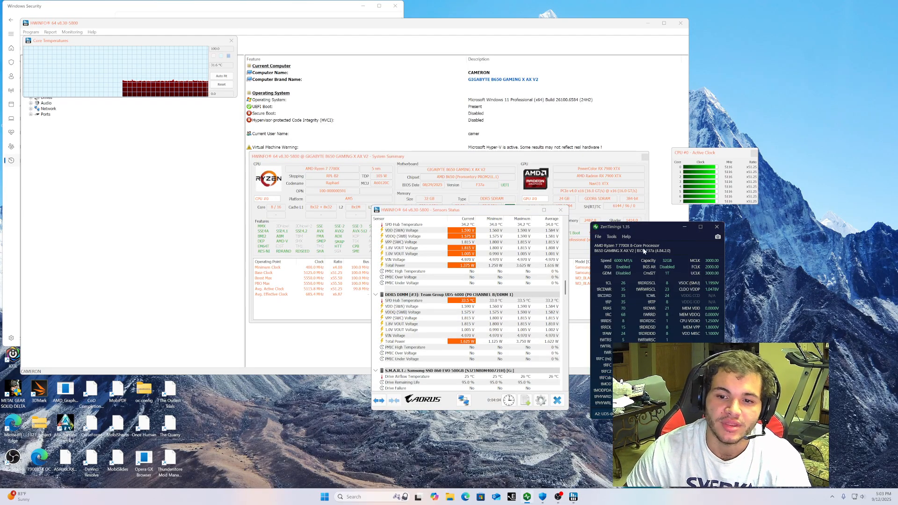
Recheck the DIMM VDDQ voltage in the sensor list and move the ZenTimings window over HWiNFO so all its timings are in view
mouse_move(629, 230)
mouse_down()
mouse_move(636, 200)
mouse_move(630, 214)
mouse_up()
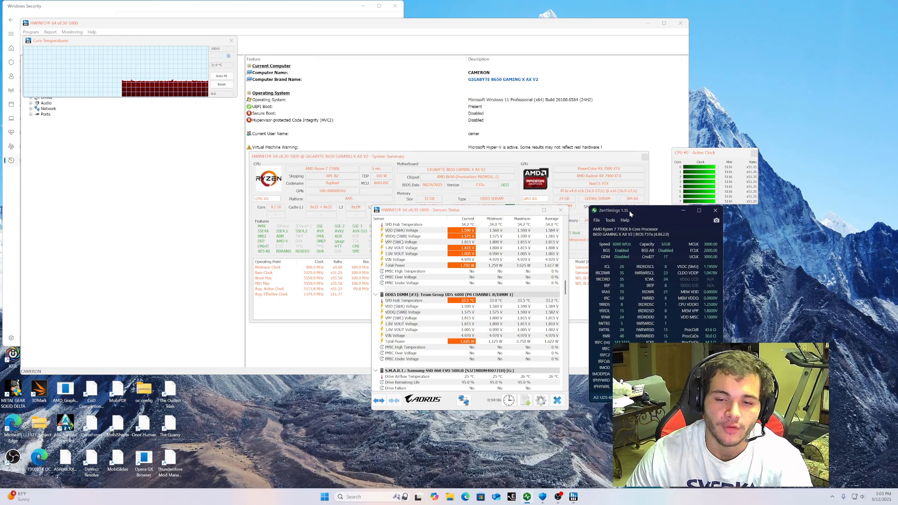
click(450, 237)
click(722, 329)
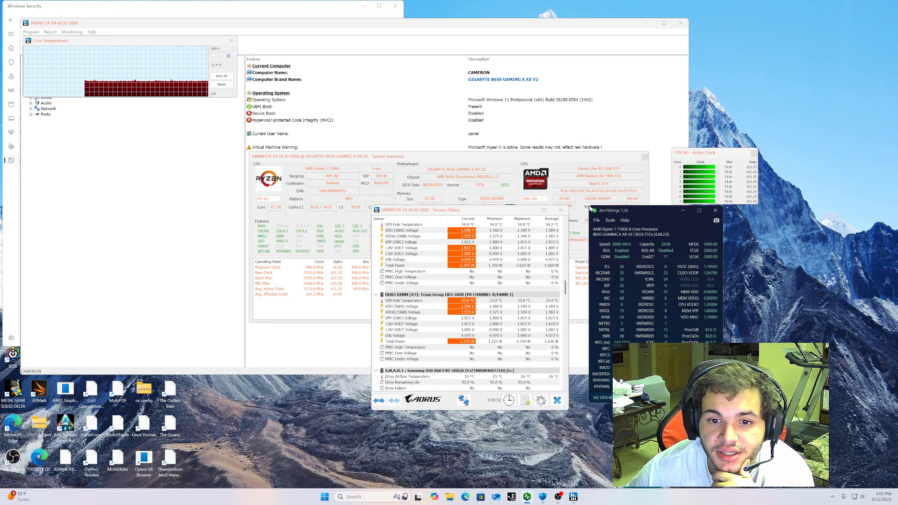
drag(592, 211, 463, 168)
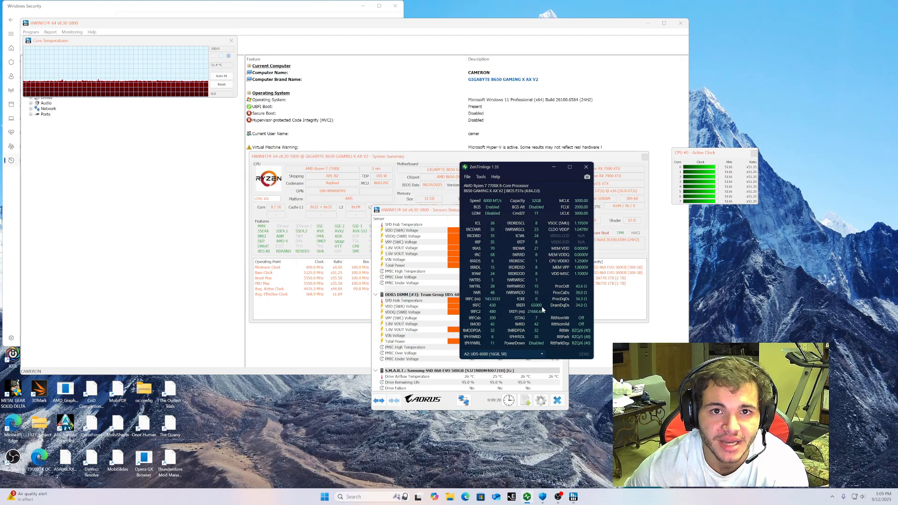
Switch to the Edge browser, search the web for "microcenter" and open the Micro Center store website
click(466, 497)
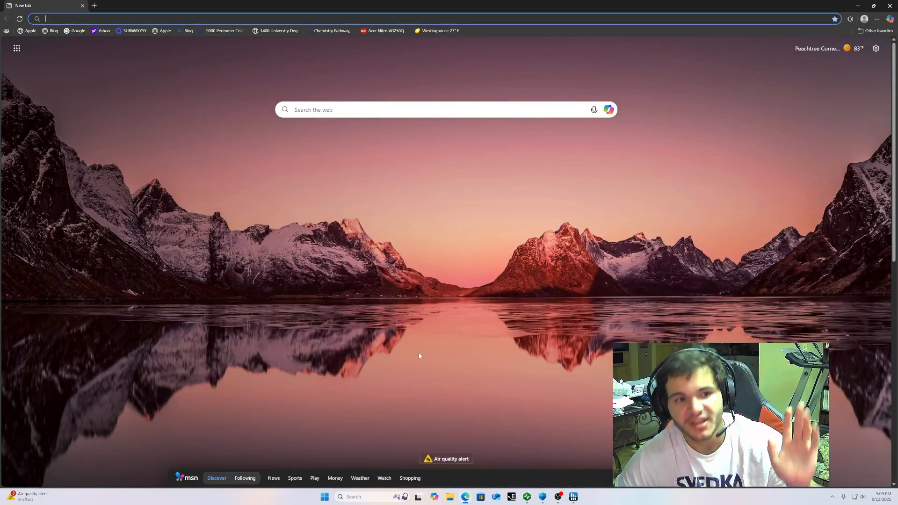
text(micro)
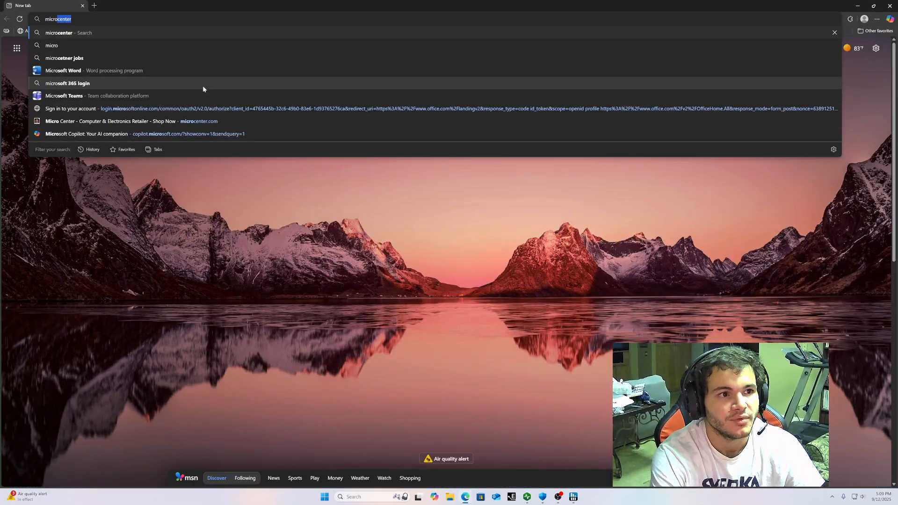
text(center)
key(Return)
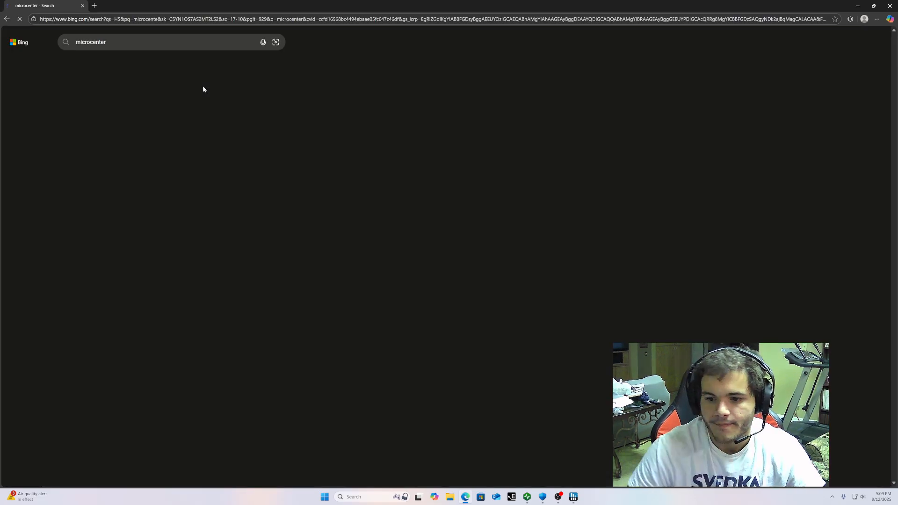
click(125, 132)
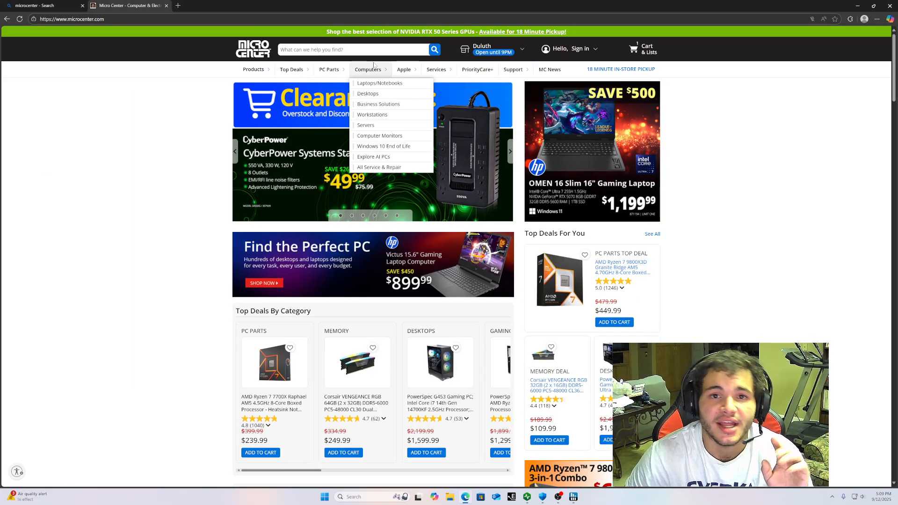
Open the store's PC Parts category and its DDR5 RAM product listing
click(329, 70)
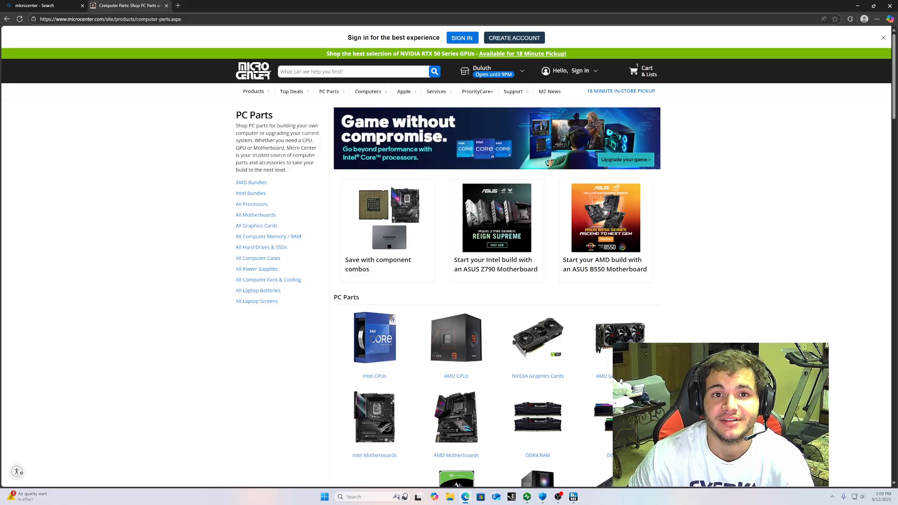
scroll(627, 397, down, 2)
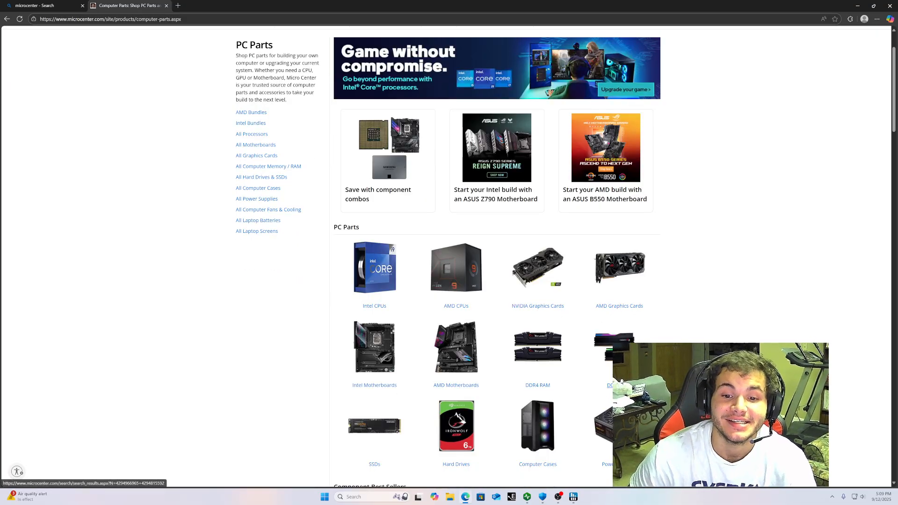
click(627, 363)
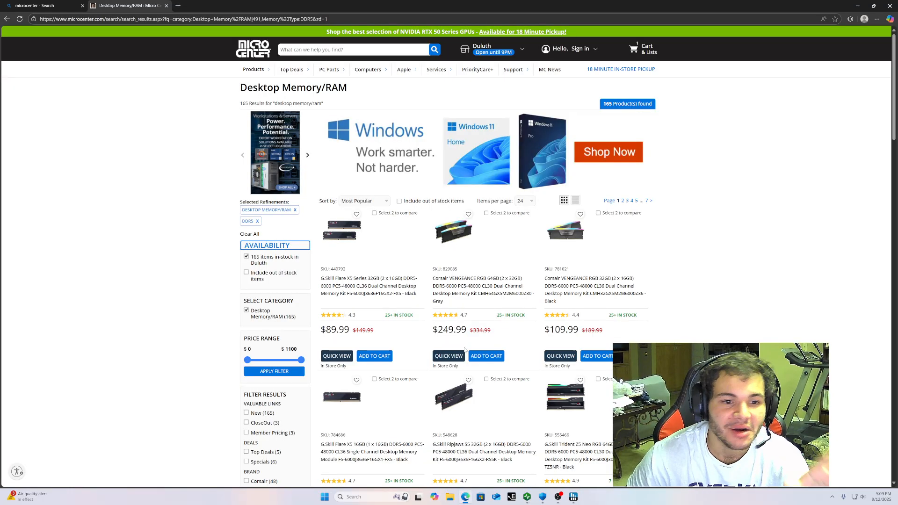
Look through the first page of DDR5 desktop memory kits and go to page 2 of the listing
scroll(609, 343, down, 3)
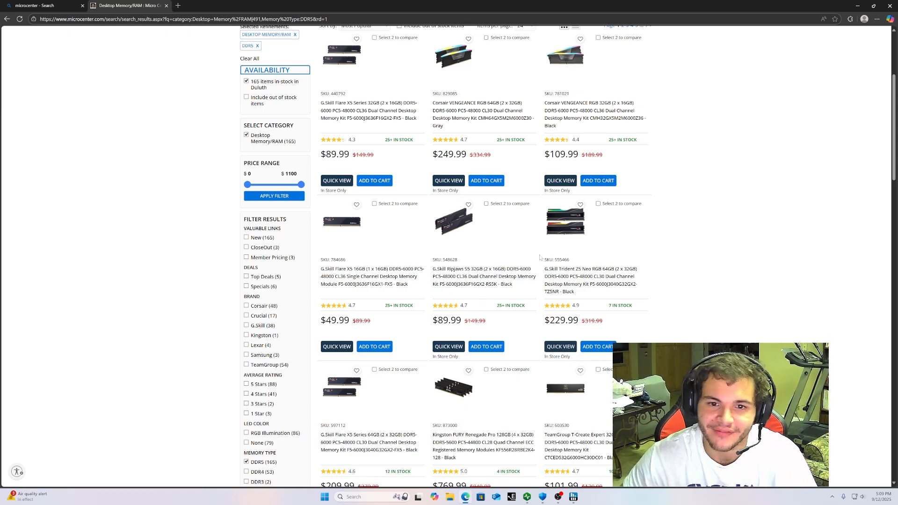
scroll(404, 304, down, 5)
scroll(403, 304, down, 7)
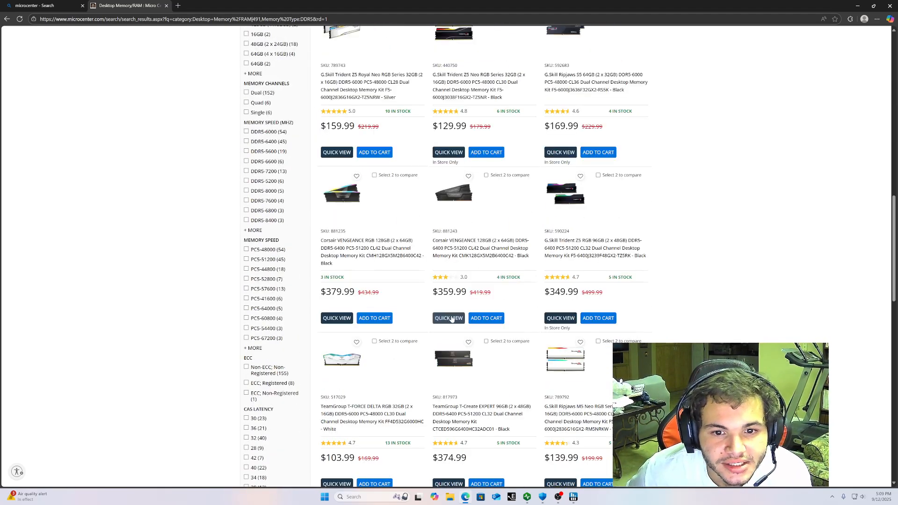
scroll(491, 304, down, 6)
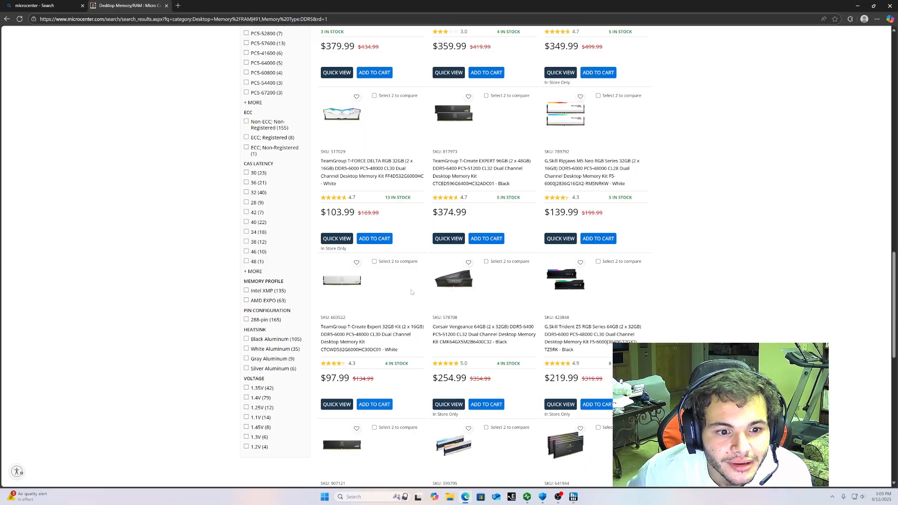
scroll(489, 295, down, 4)
scroll(488, 291, down, 2)
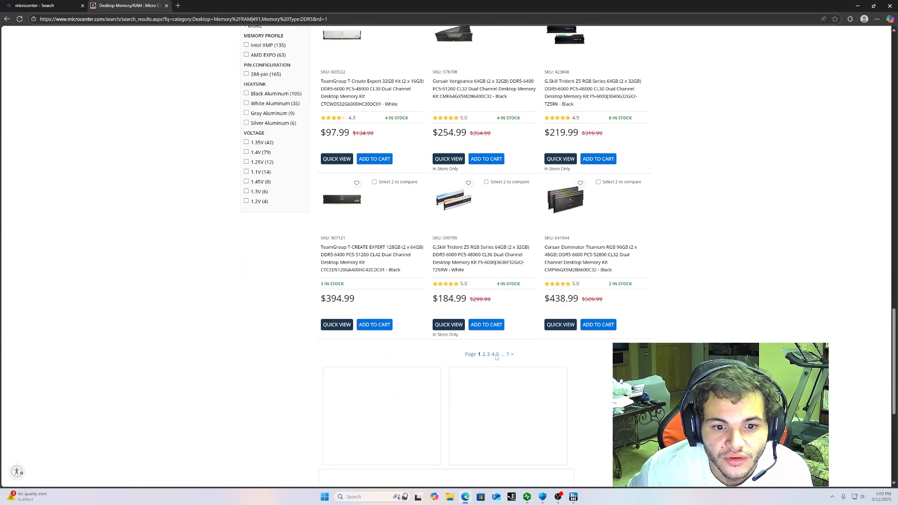
click(484, 354)
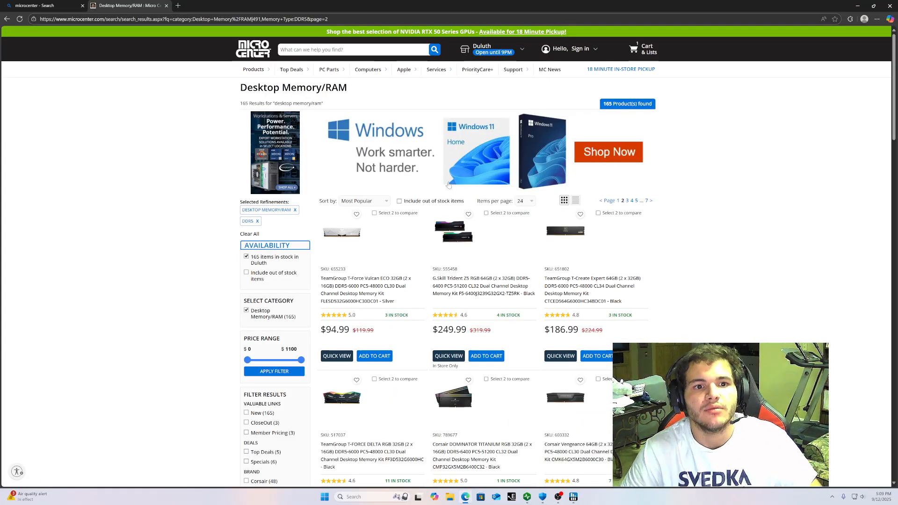
Search the store for "Tforce" and open the black TeamGroup T-FORCE DELTA RGB 32GB DDR5-6000 CL30 kit
text(Tfor)
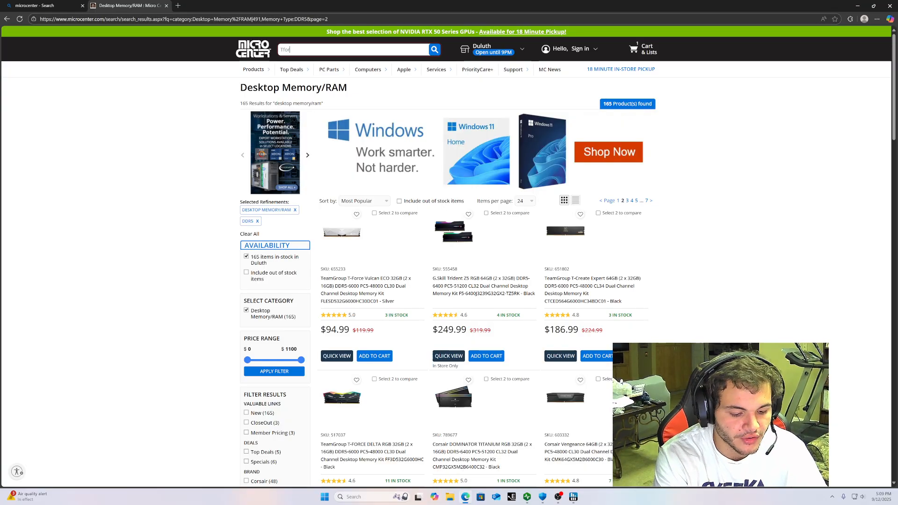
text(ce)
key(Return)
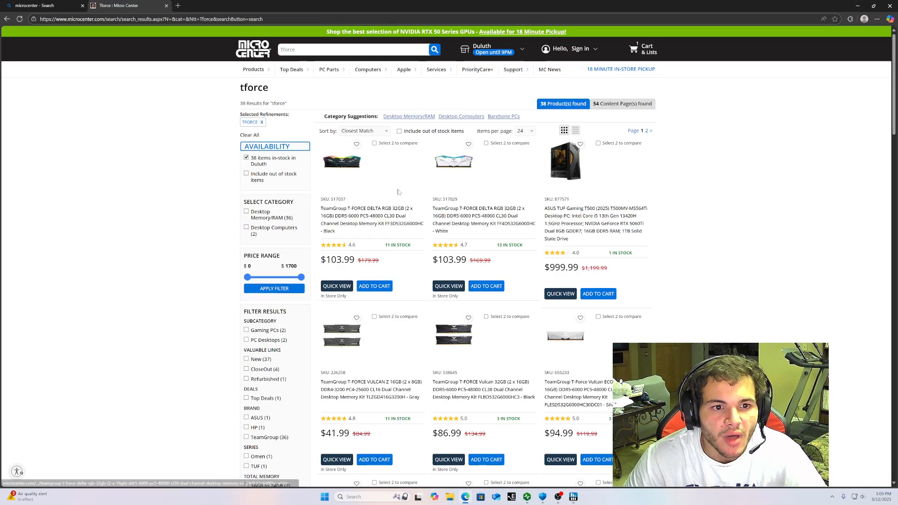
click(379, 216)
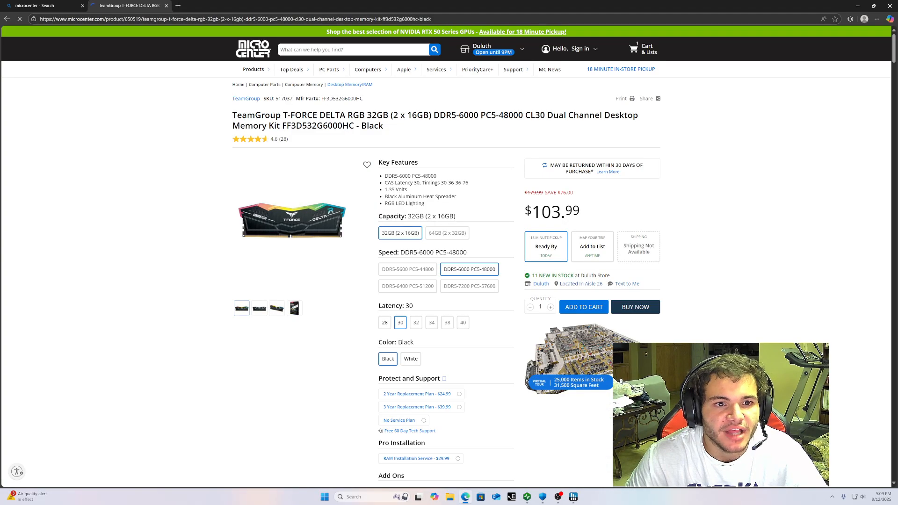
Highlight the kit's price on its product page and go back to the Tforce search results
drag(523, 211, 594, 219)
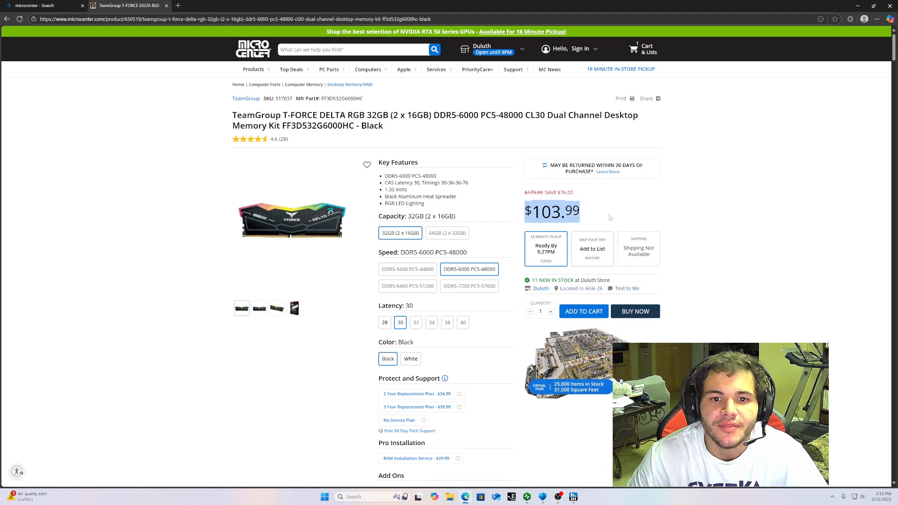
click(610, 217)
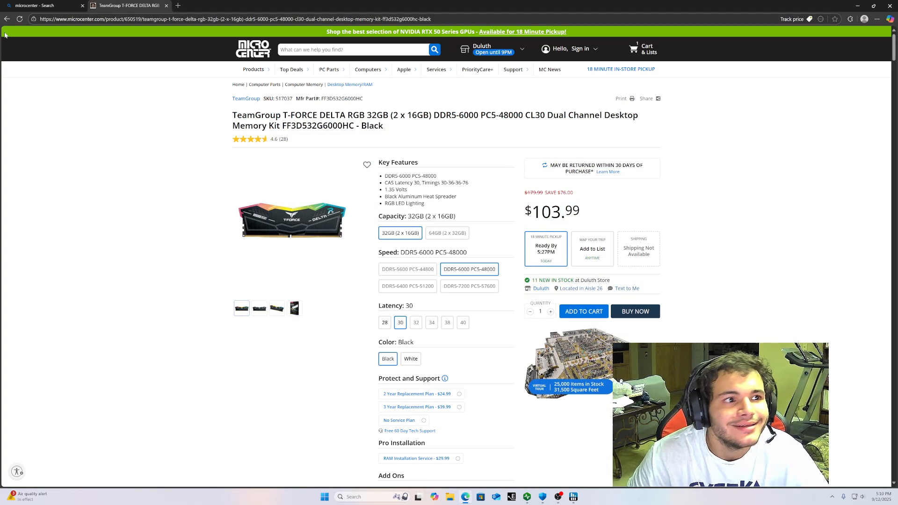
click(7, 19)
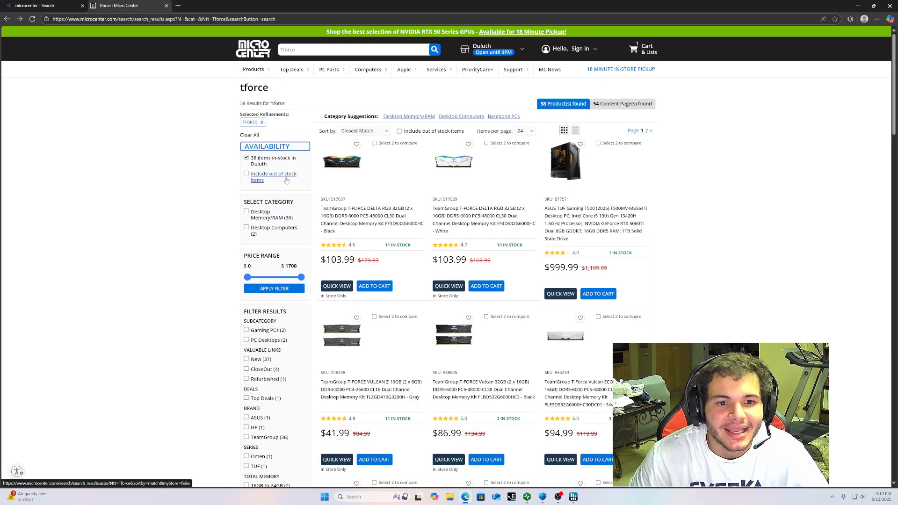
Review the first T-FORCE kits in the results and highlight the original price of the silver Vulcan ECO 32GB DDR5-6000 CL30 kit
scroll(296, 202, down, 1)
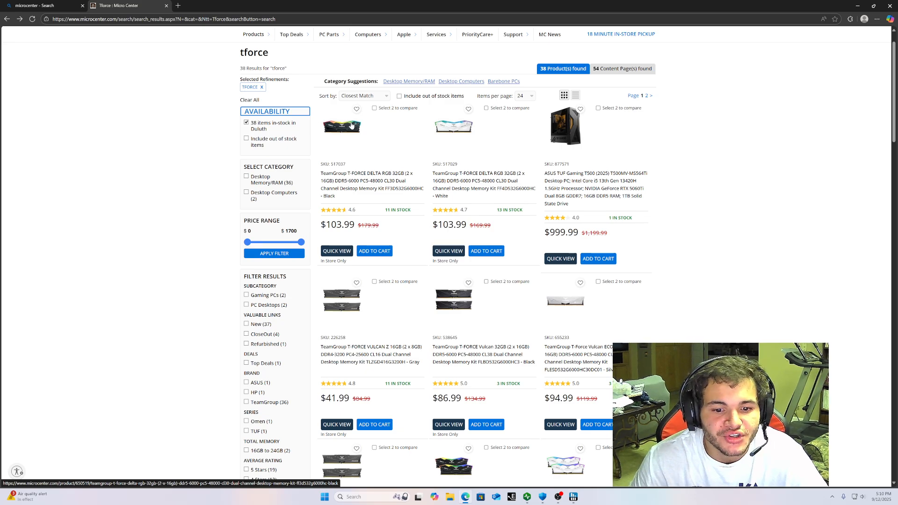
scroll(422, 233, down, 2)
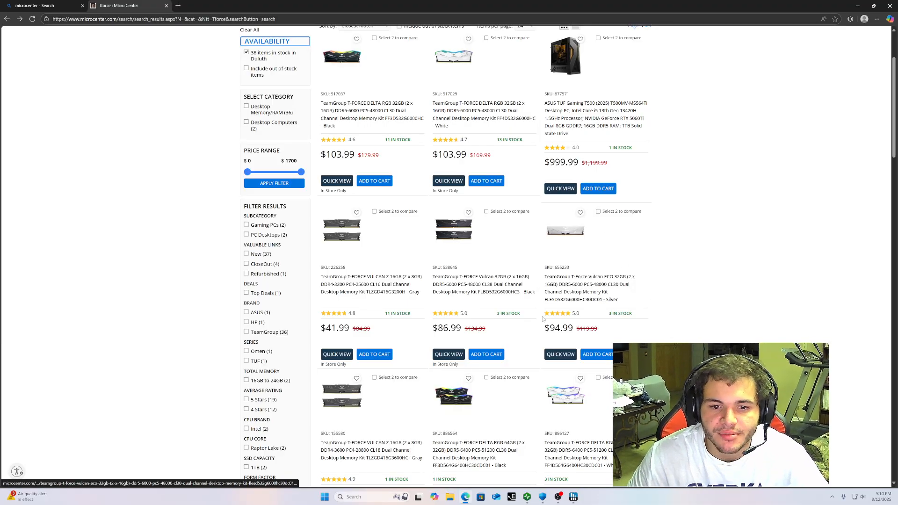
double_click(587, 329)
scroll(487, 334, down, 2)
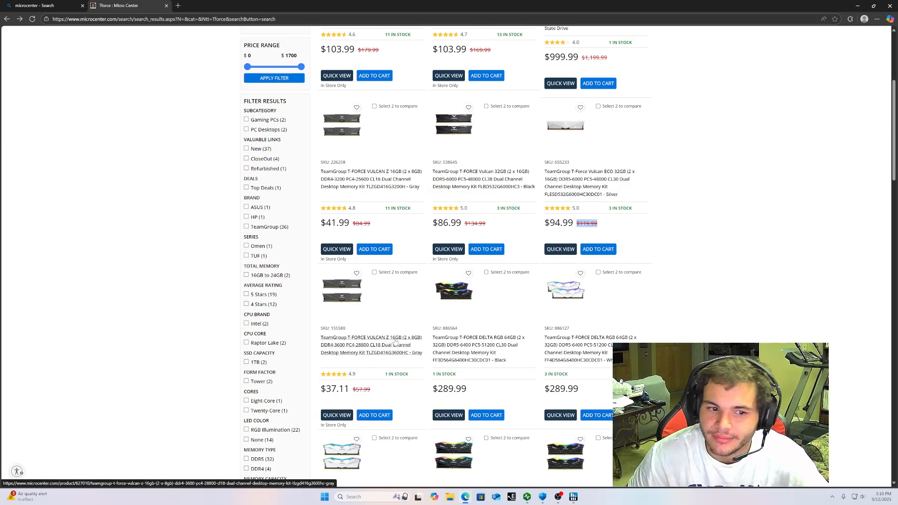
Examine the speeds, latencies and prices of the remaining T-FORCE memory kits further down the results
scroll(467, 301, down, 1)
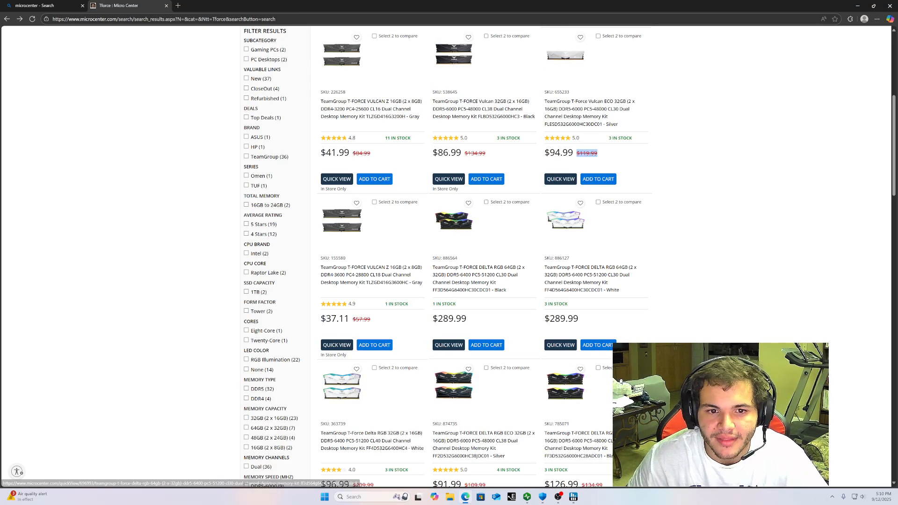
scroll(473, 309, down, 3)
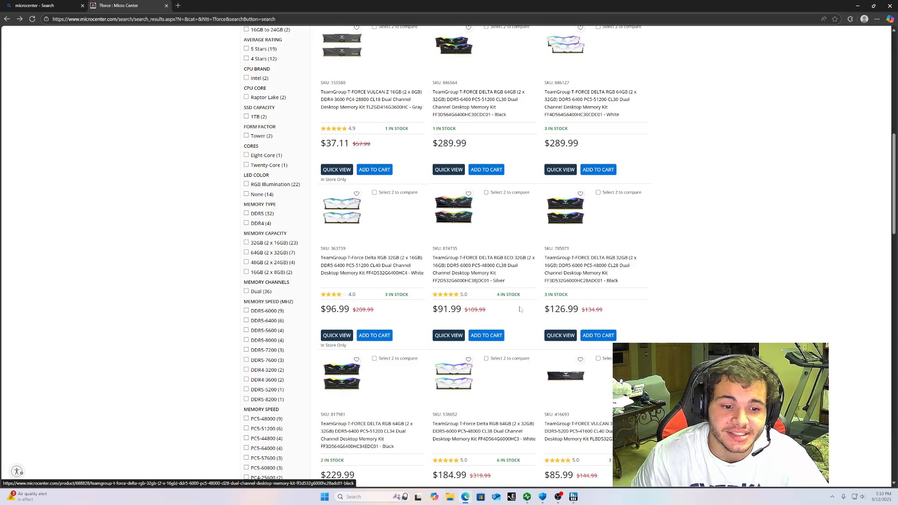
scroll(521, 311, down, 4)
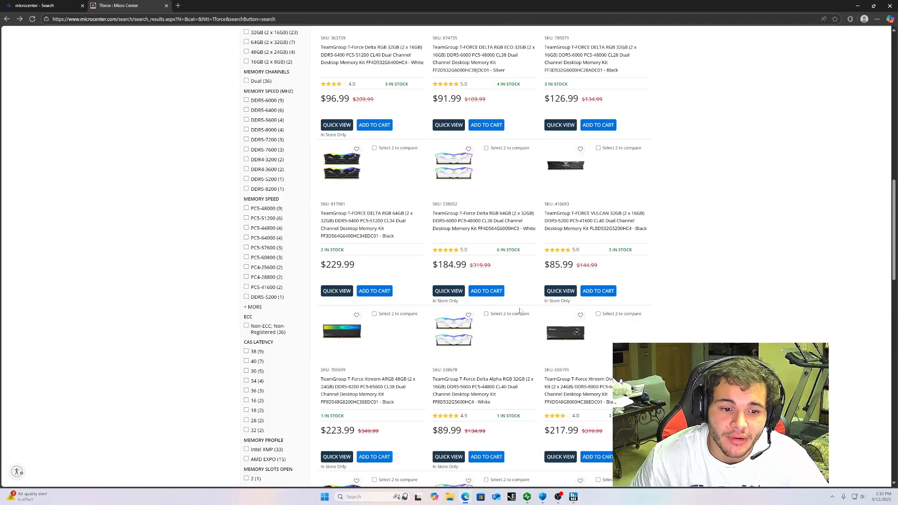
scroll(520, 311, down, 1)
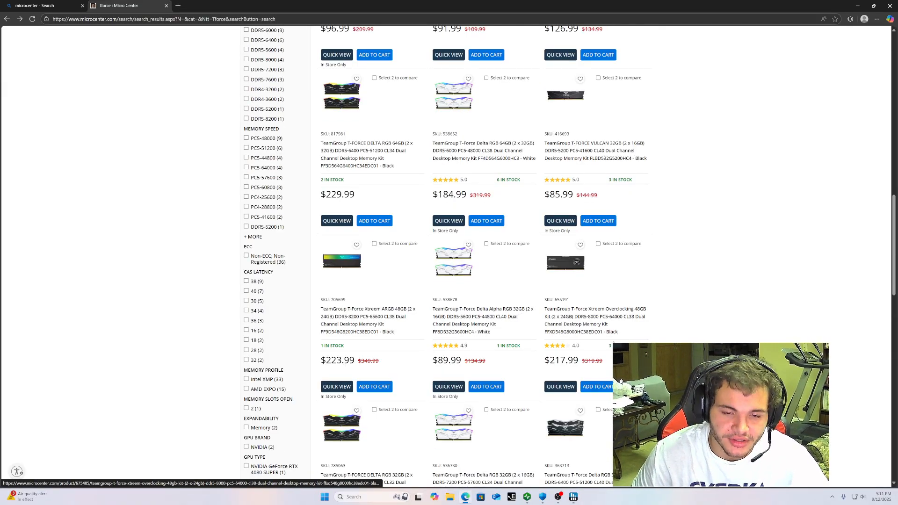
scroll(560, 332, down, 1)
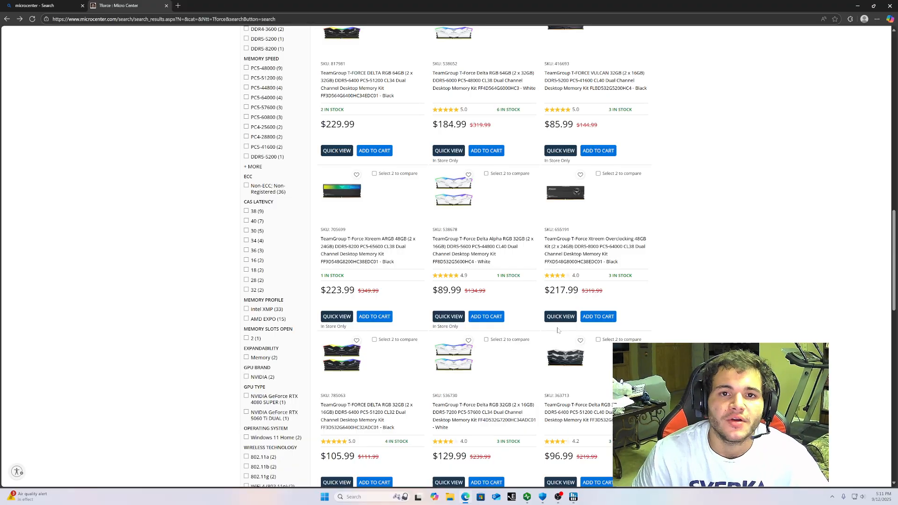
scroll(556, 330, down, 1)
scroll(549, 330, down, 1)
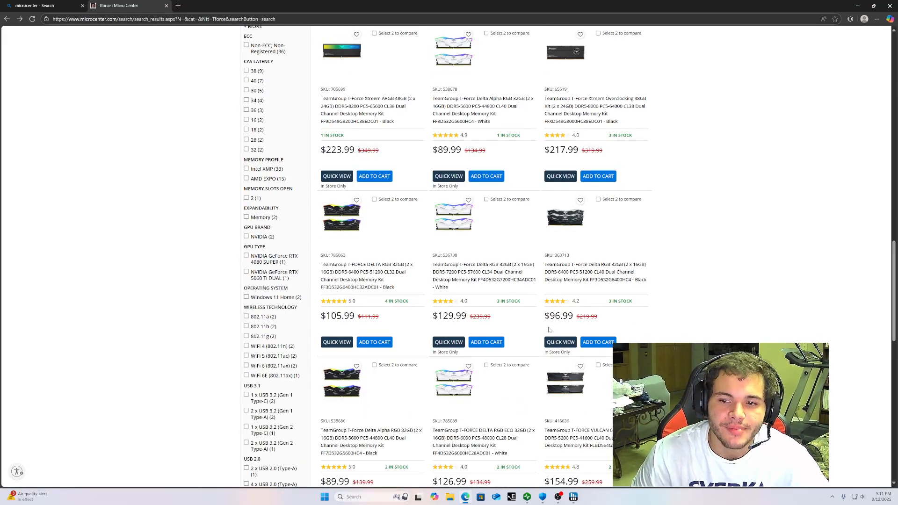
scroll(545, 332, down, 1)
Return to the beginning of the results and reopen the black T-FORCE DELTA RGB 32GB DDR5-6000 CL30 product page
scroll(535, 347, up, 5)
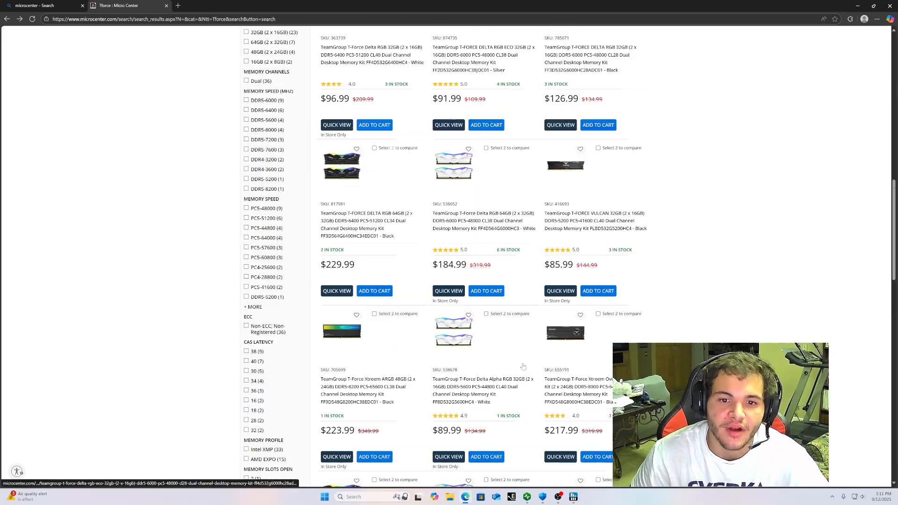
scroll(511, 359, up, 7)
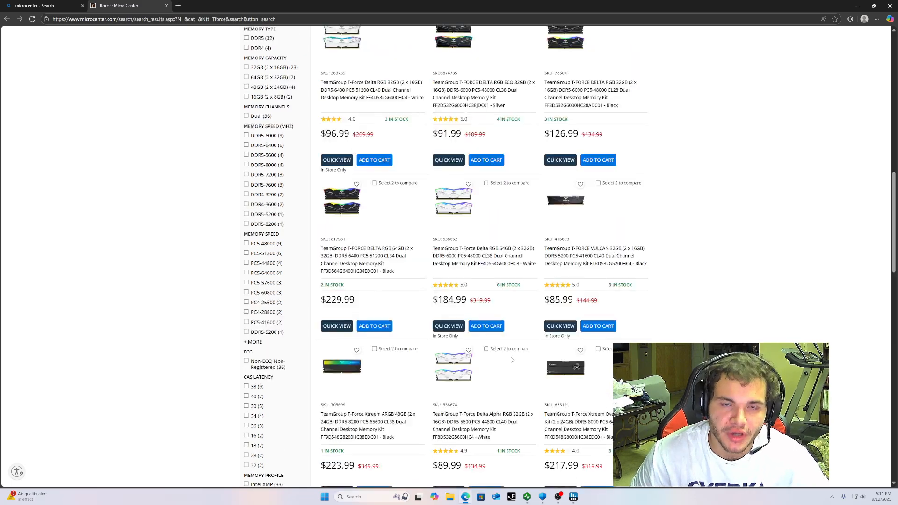
scroll(512, 359, up, 3)
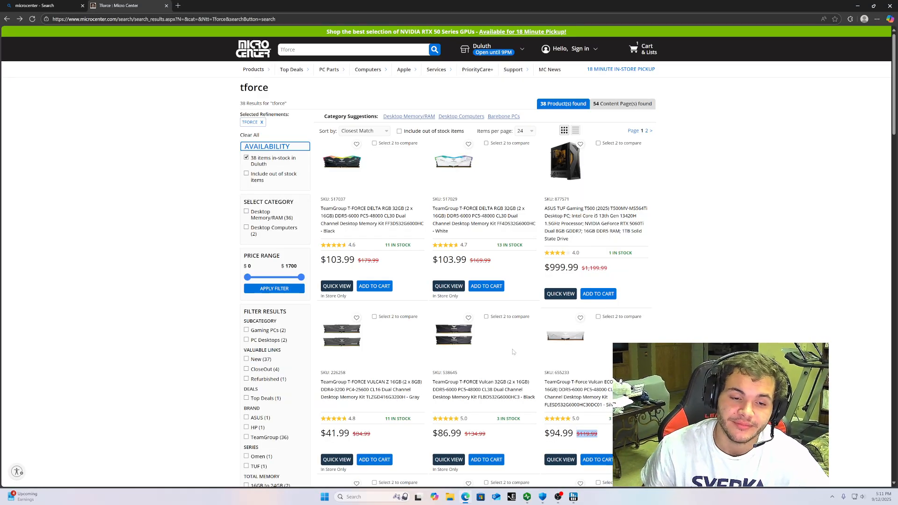
scroll(472, 369, down, 2)
scroll(355, 189, up, 2)
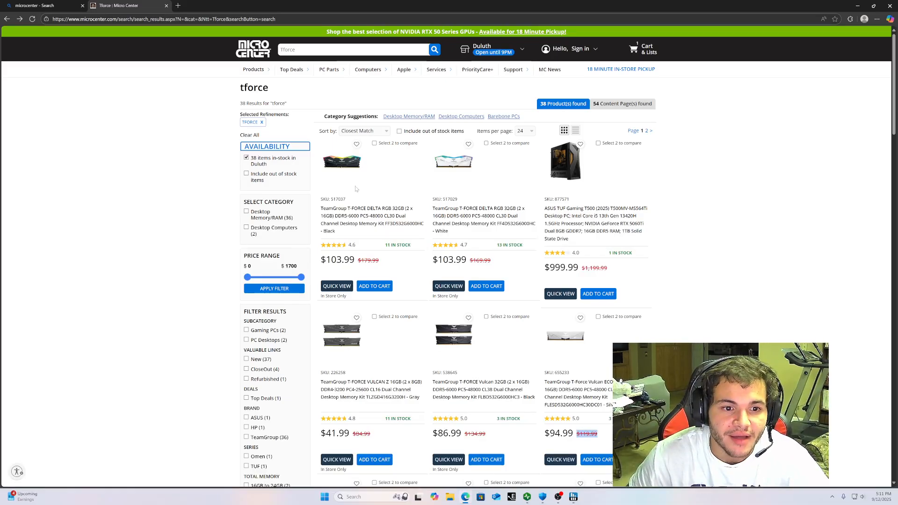
click(357, 211)
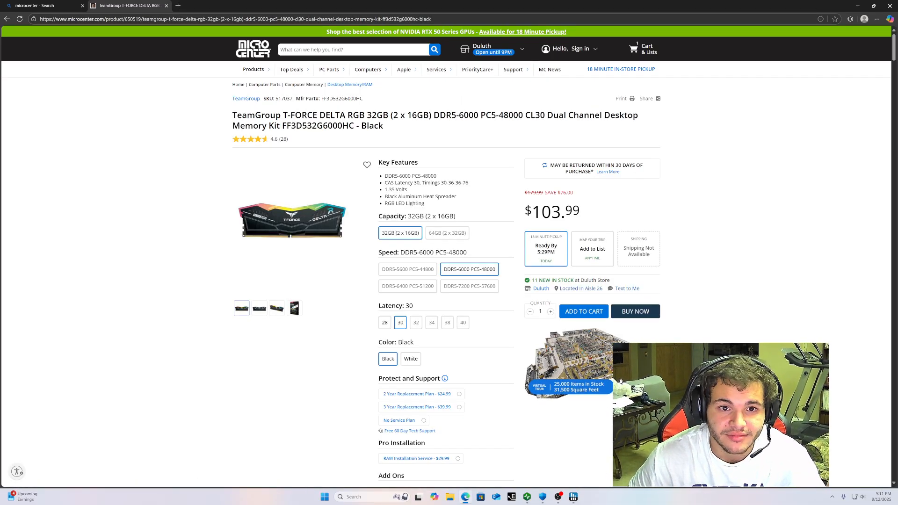
Highlight the CL30 latency in the title of the black T-FORCE DELTA RGB 32GB DDR5-6000 product page
drag(431, 115, 545, 116)
click(557, 117)
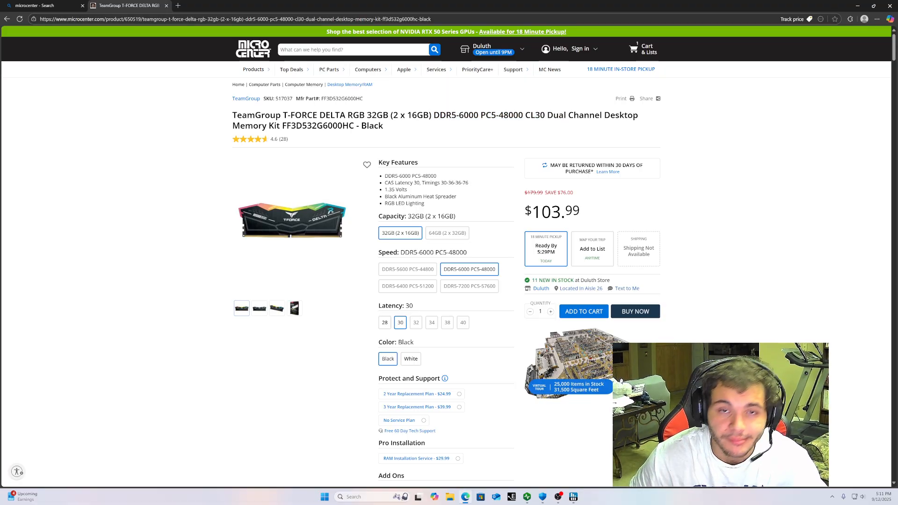
click(531, 499)
click(778, 330)
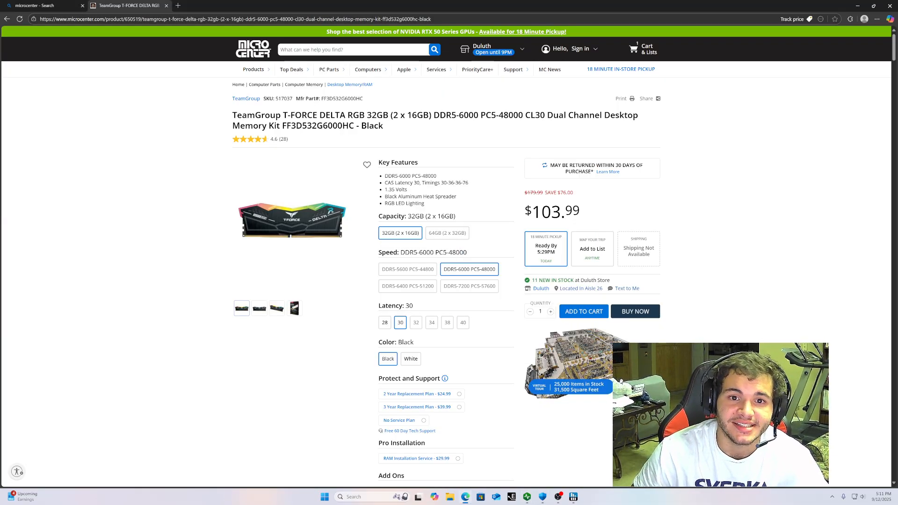
drag(524, 115, 545, 116)
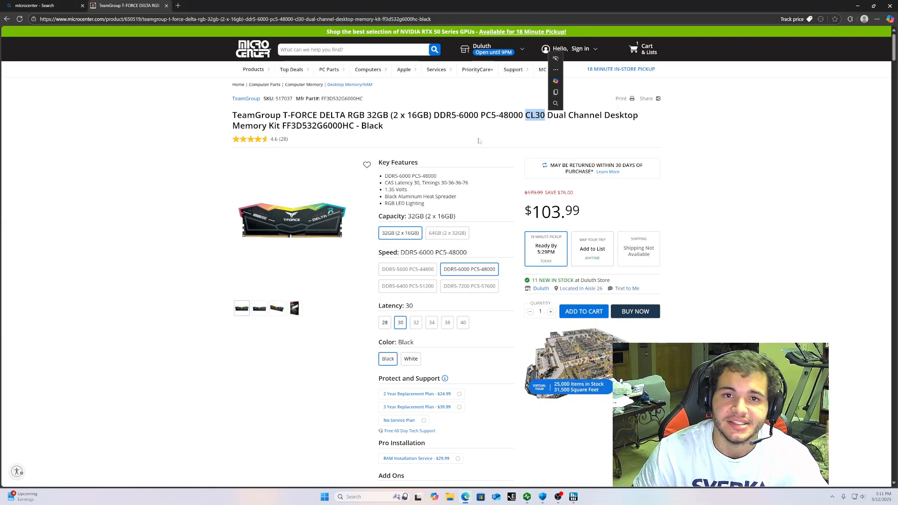
Switch to ZenTimings to compare the tuned memory timings with the kit's listed specifications, and return to the product page
click(528, 496)
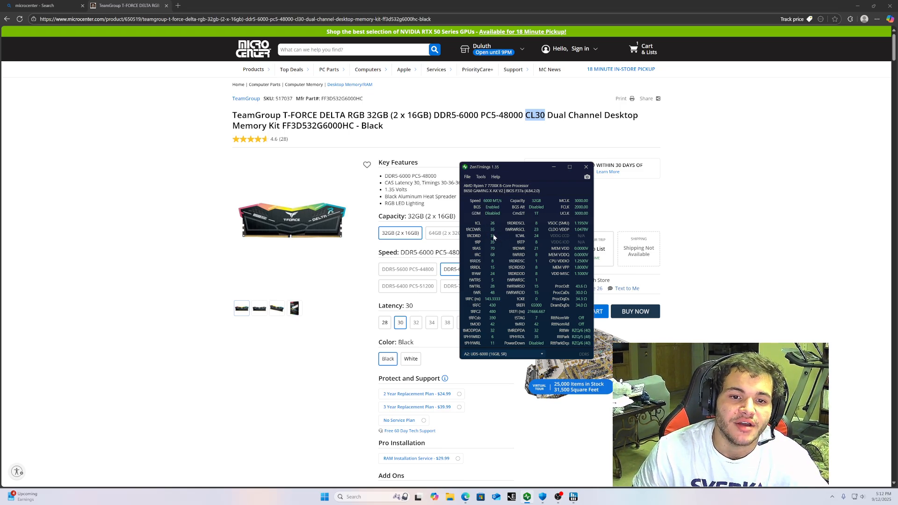
click(555, 167)
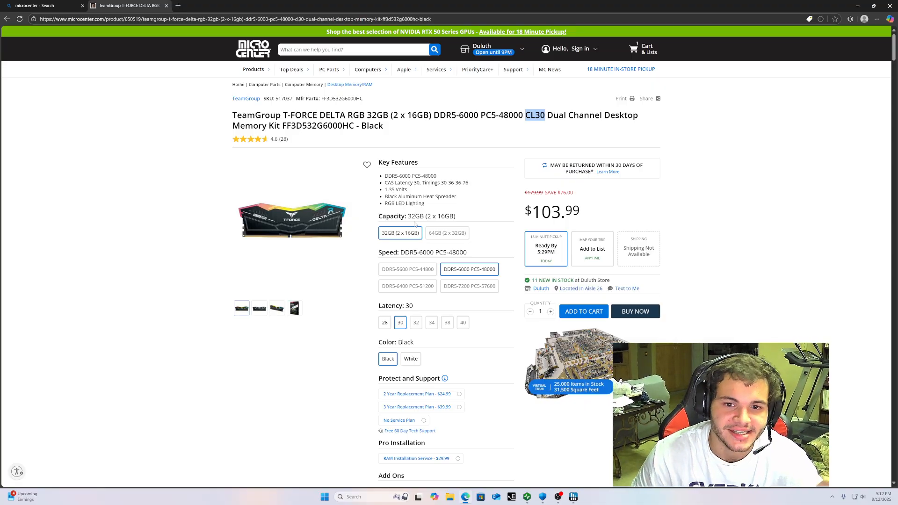
click(528, 497)
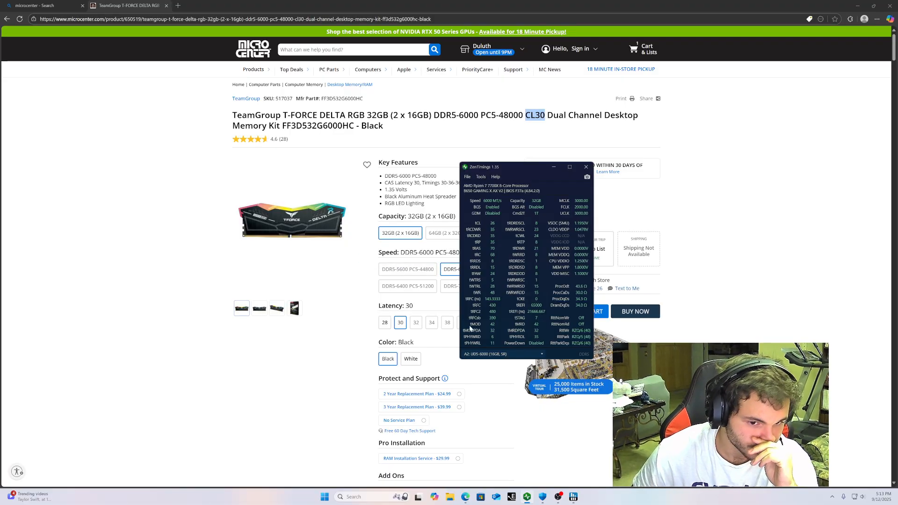
click(502, 384)
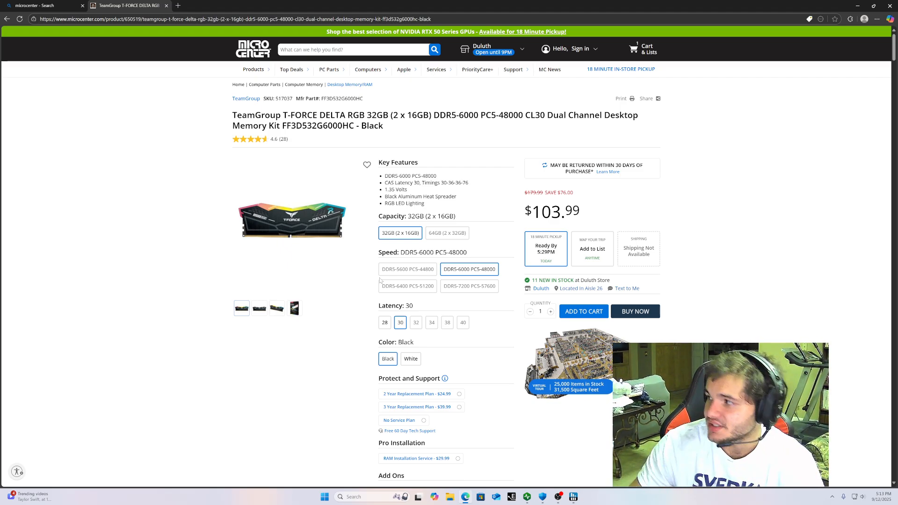
Review the Team Group DIMM voltages in HWiNFO 64 and the timings in ZenTimings, repositioning their windows for comparison
click(574, 496)
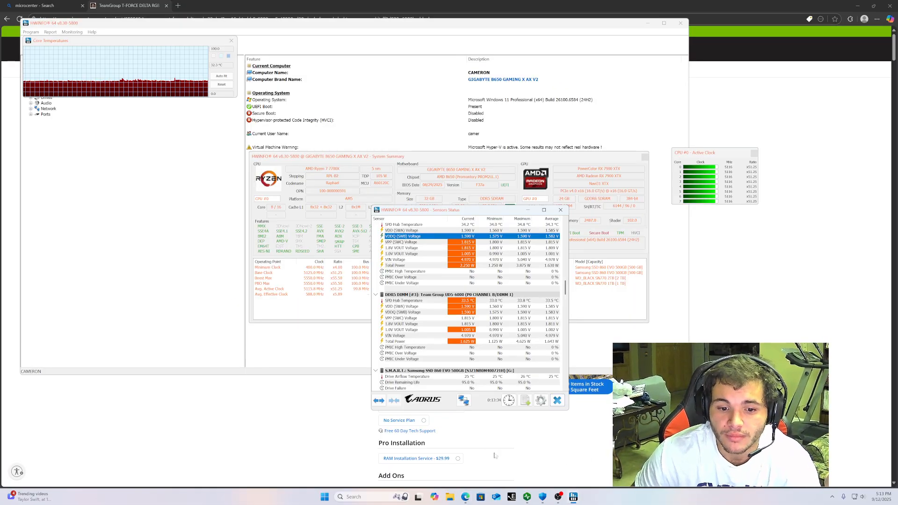
click(527, 496)
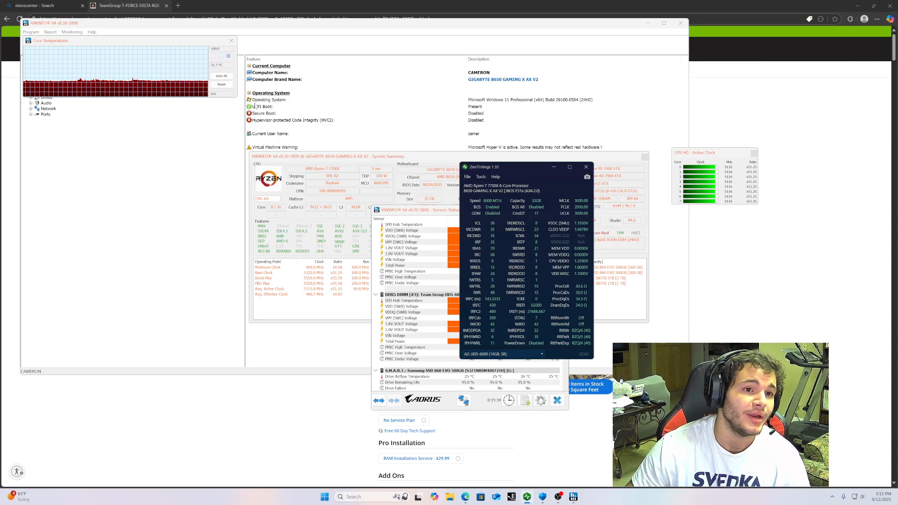
drag(515, 165, 501, 166)
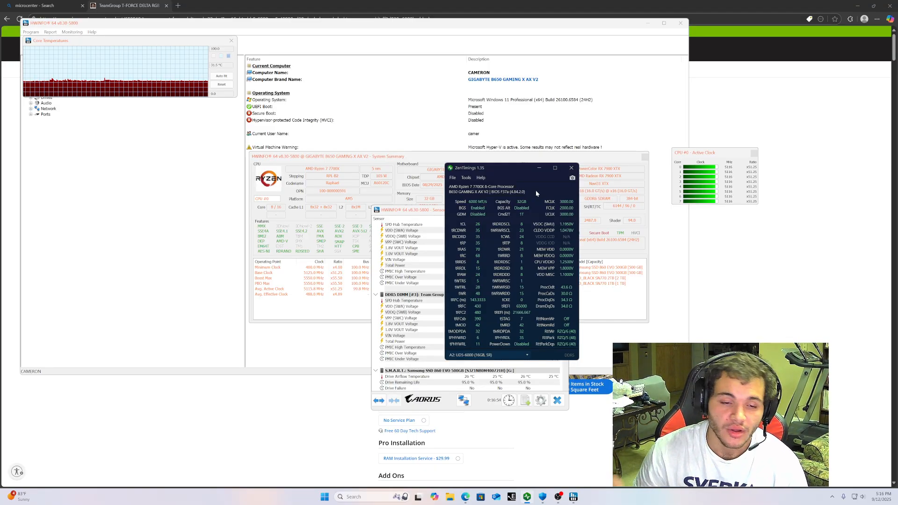
drag(414, 210, 373, 198)
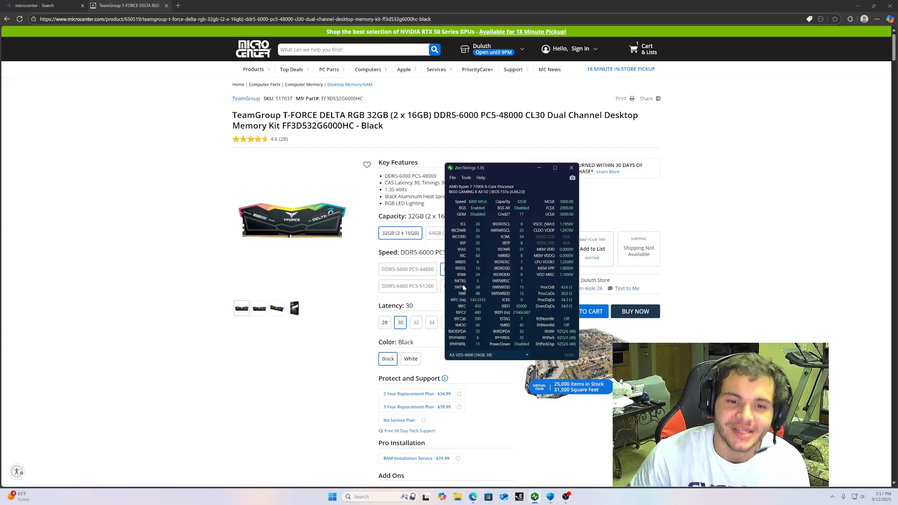
drag(493, 168, 428, 162)
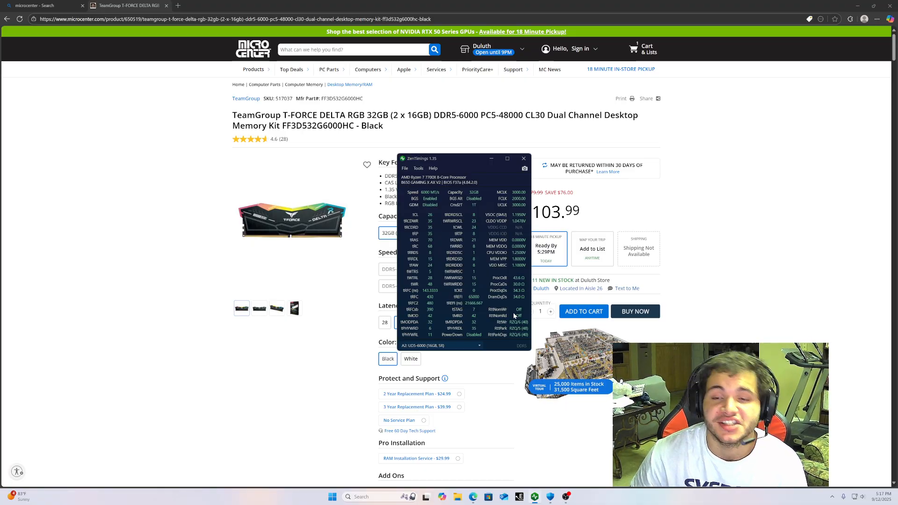
key(alt+Tab)
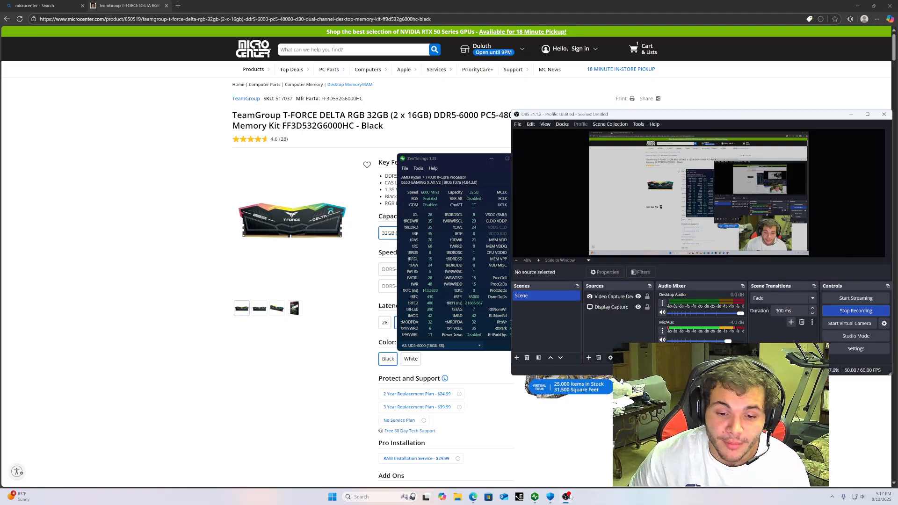